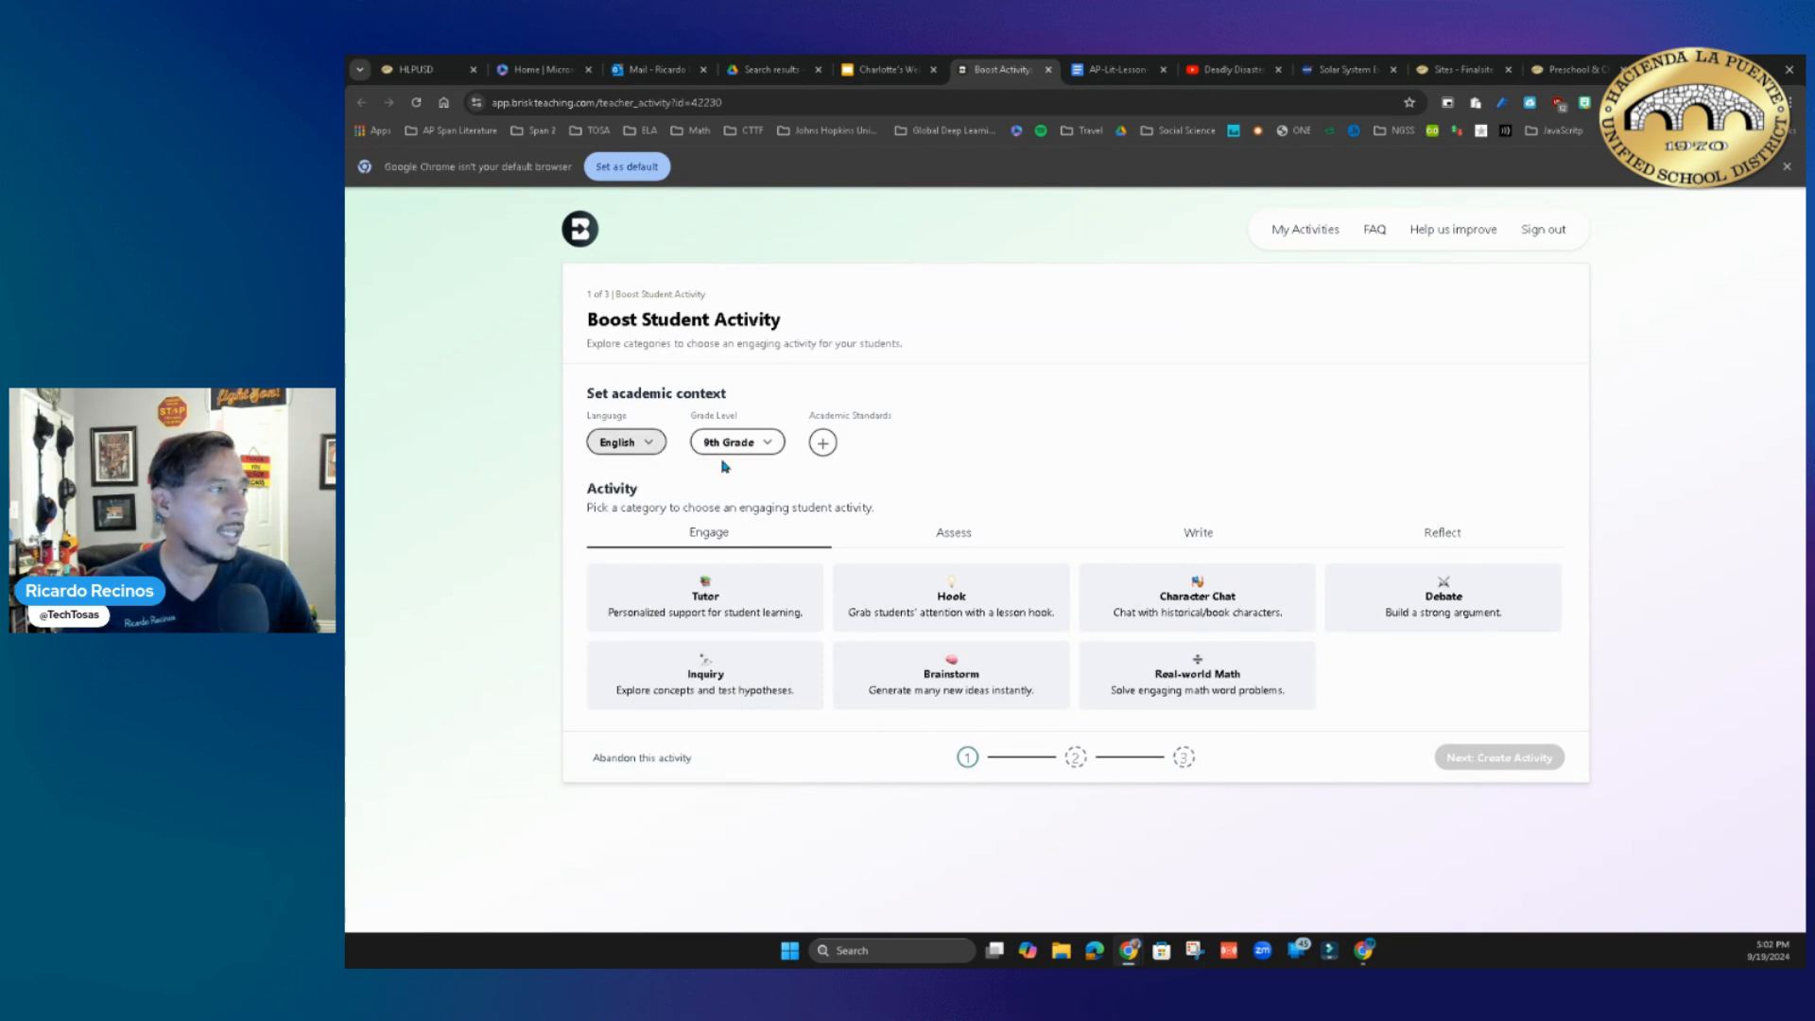
- Set the activity's grade level to 3rd Grade and look through the Assess, Write and Reflect activity categories
left_click(724, 446)
left_click(732, 539)
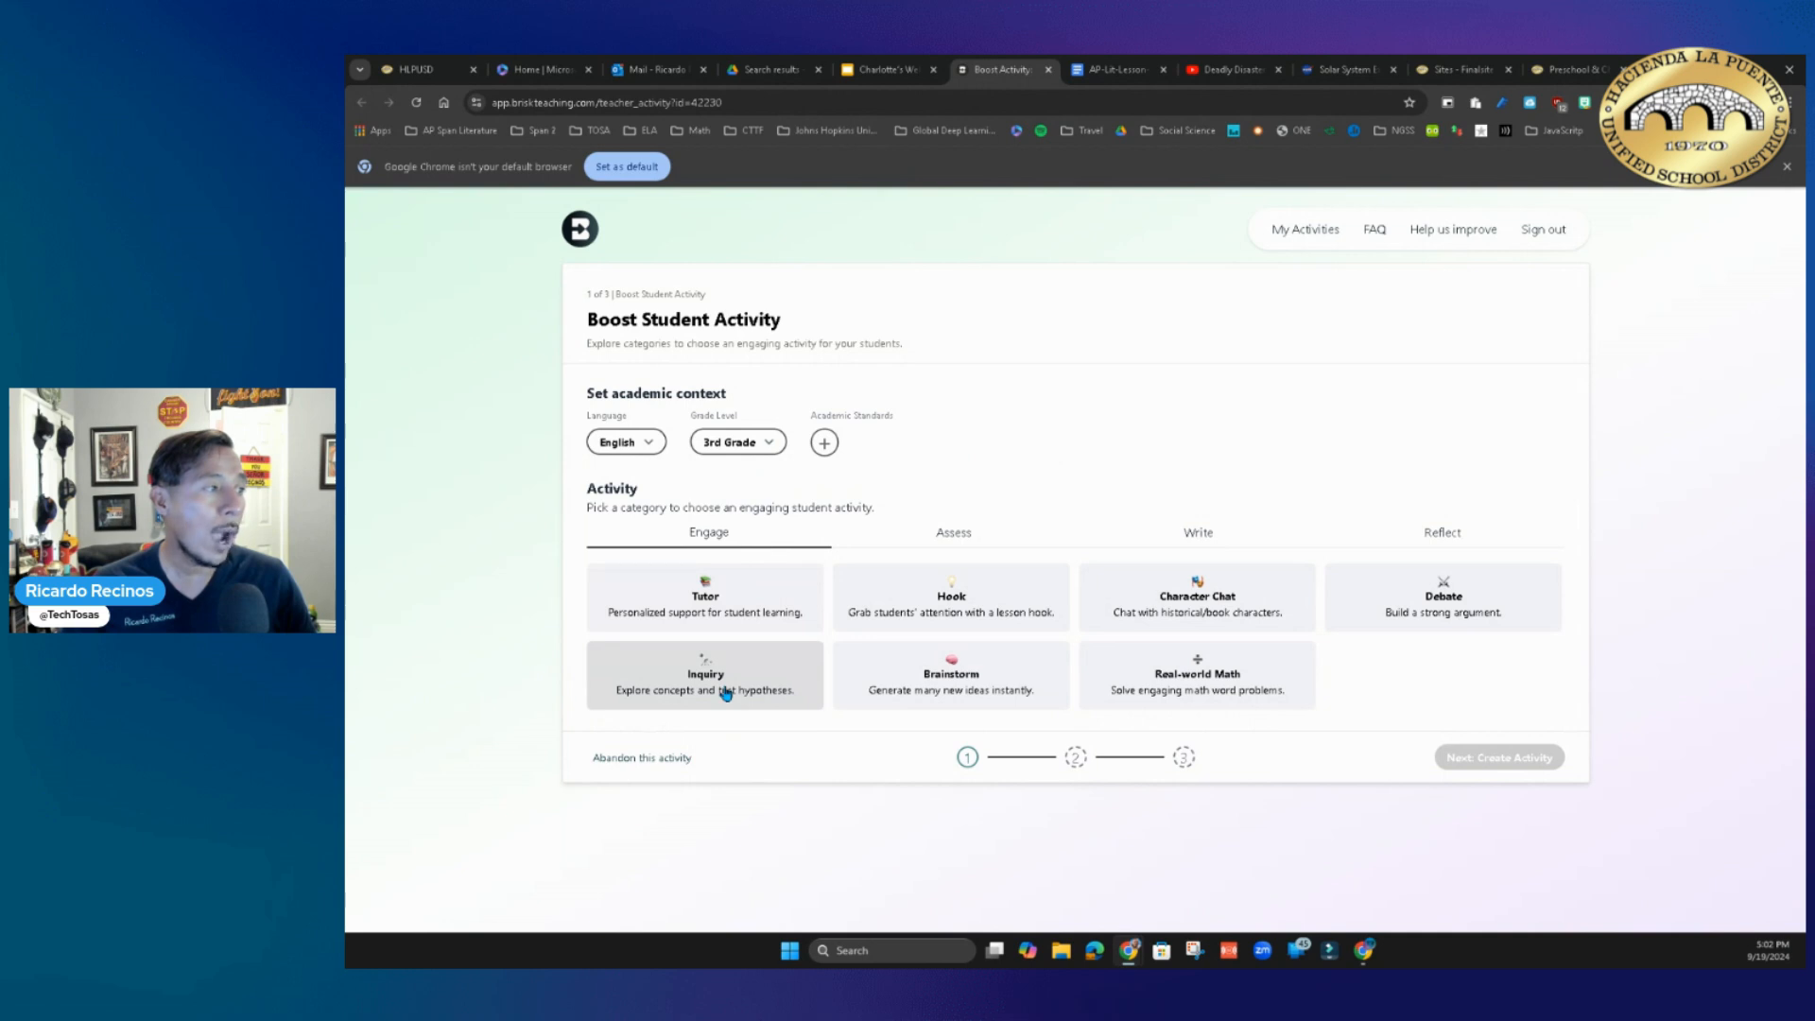
left_click(980, 534)
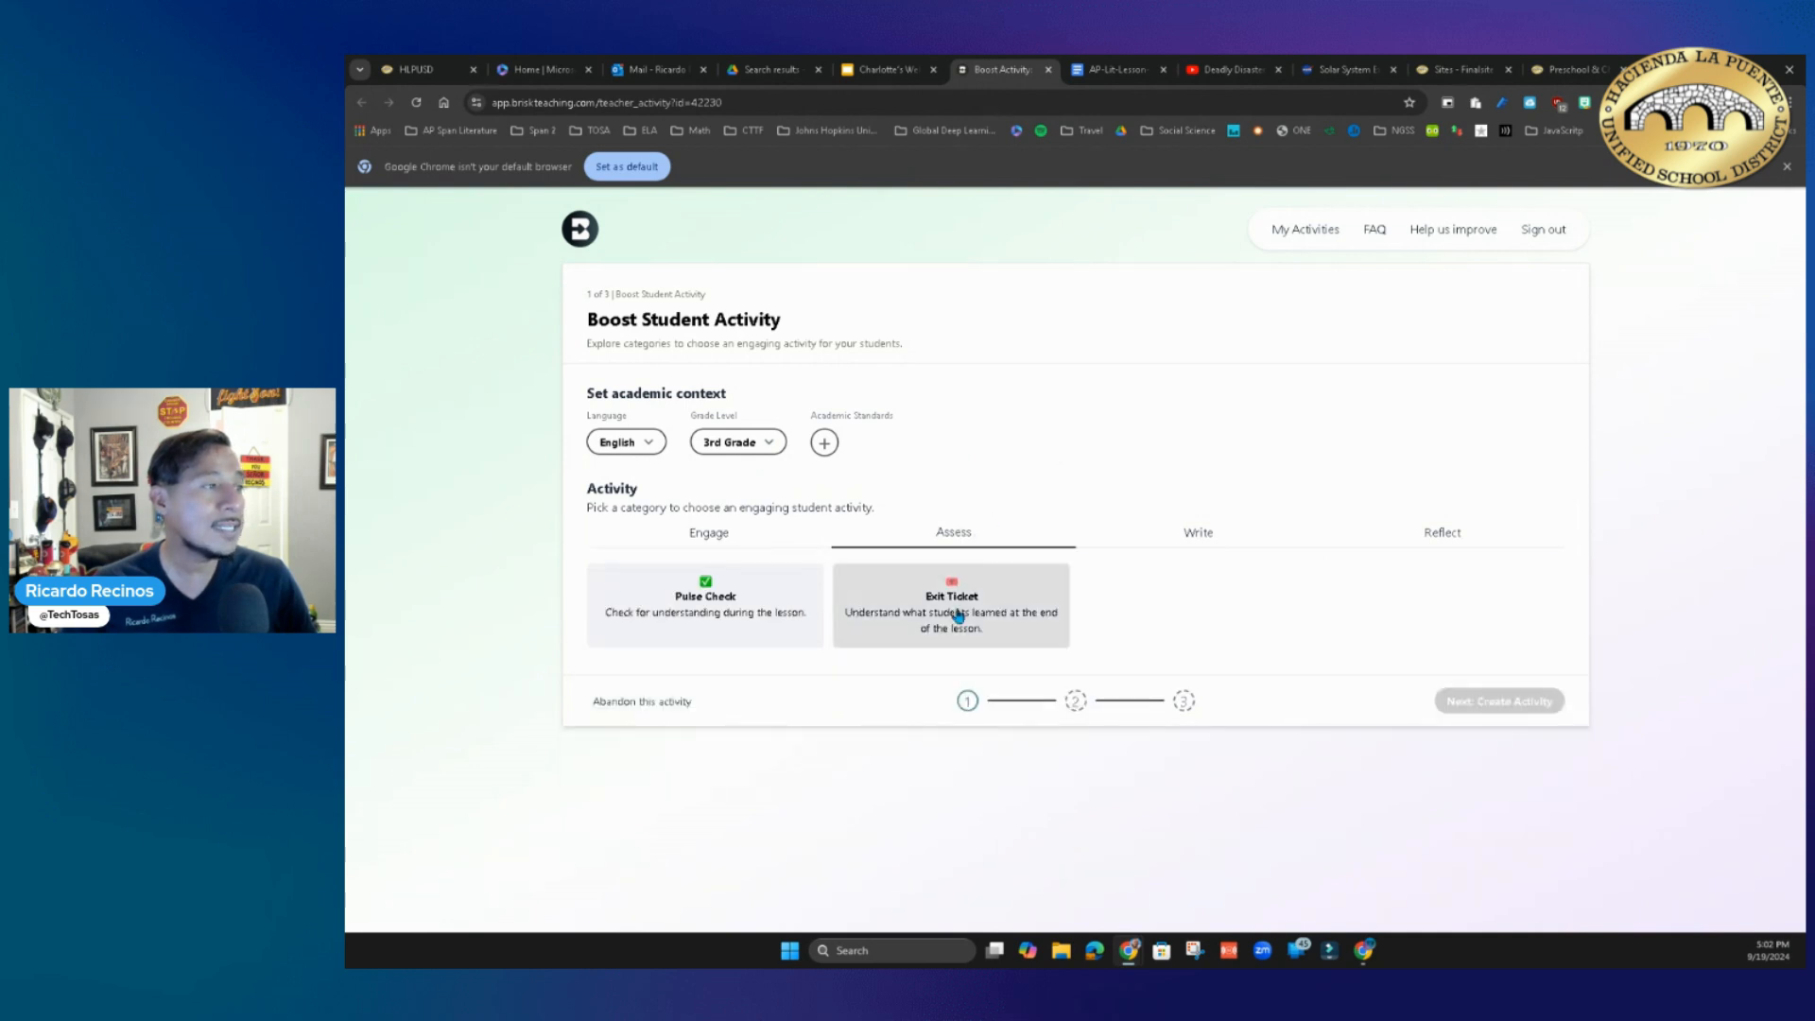
left_click(1193, 533)
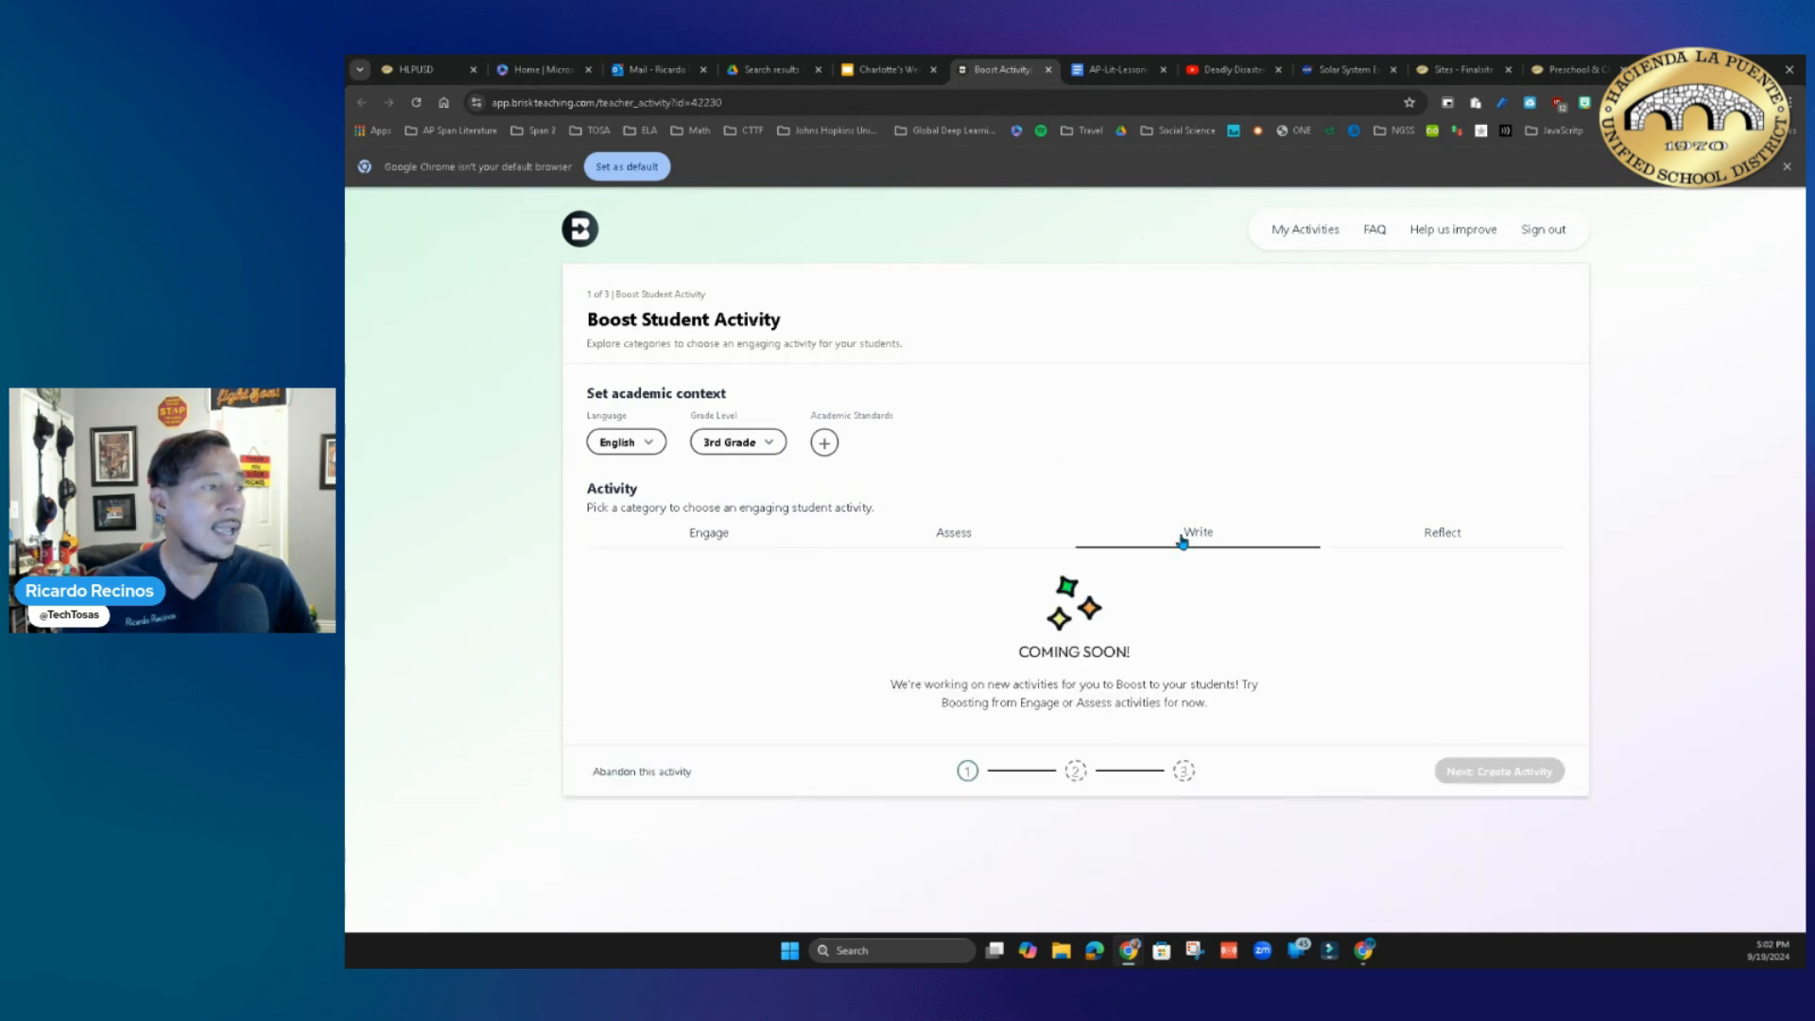
left_click(1459, 541)
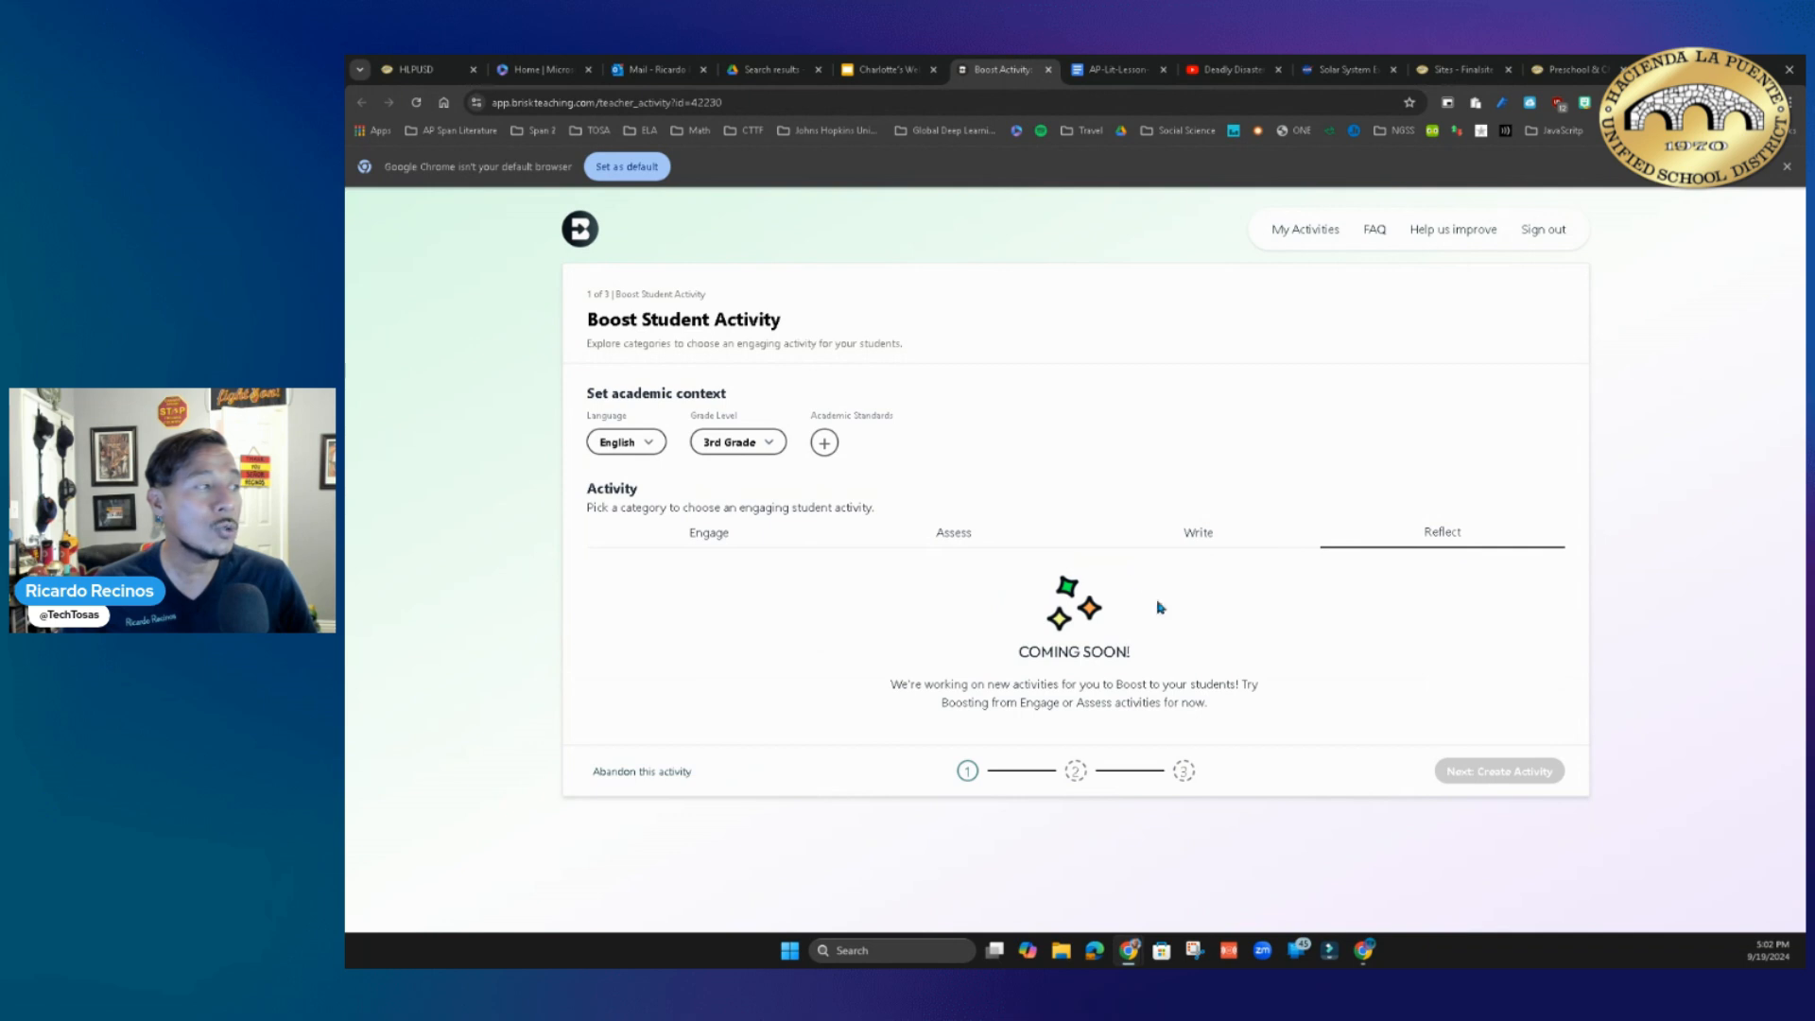
- Create an Exit Ticket activity from the Assess category and continue to its preview
left_click(945, 544)
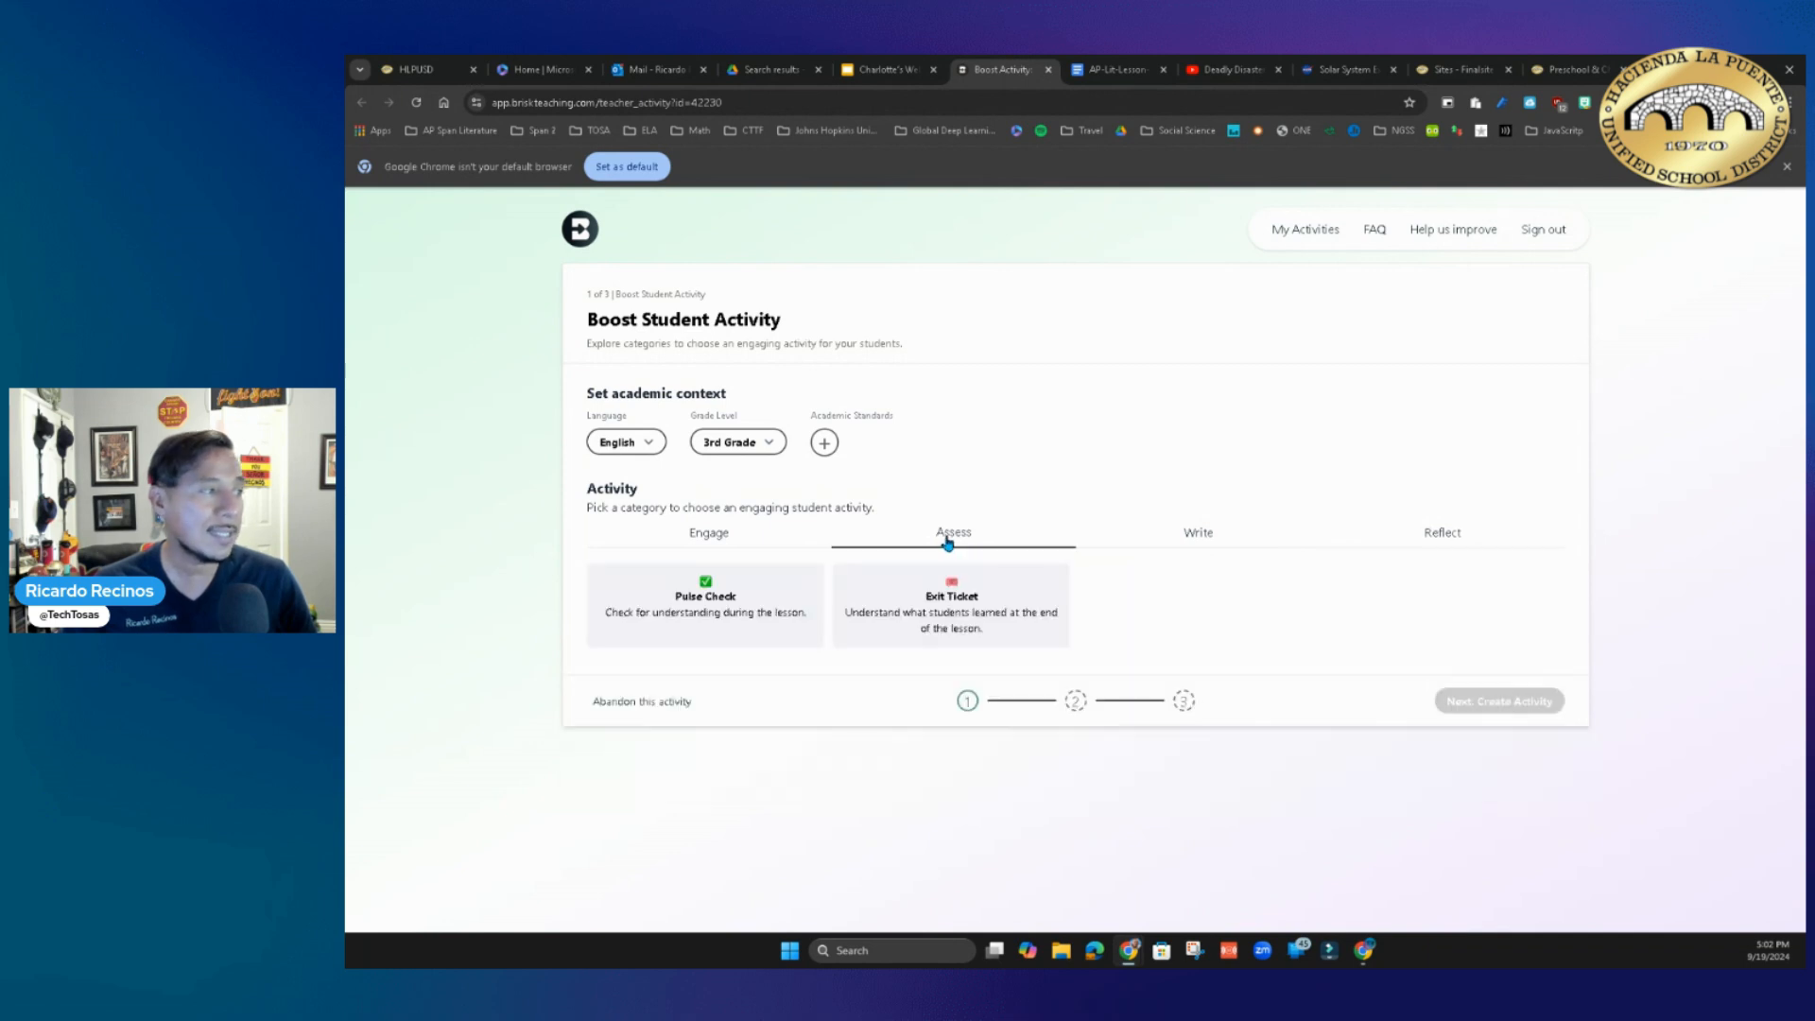
left_click(995, 627)
left_click(1513, 703)
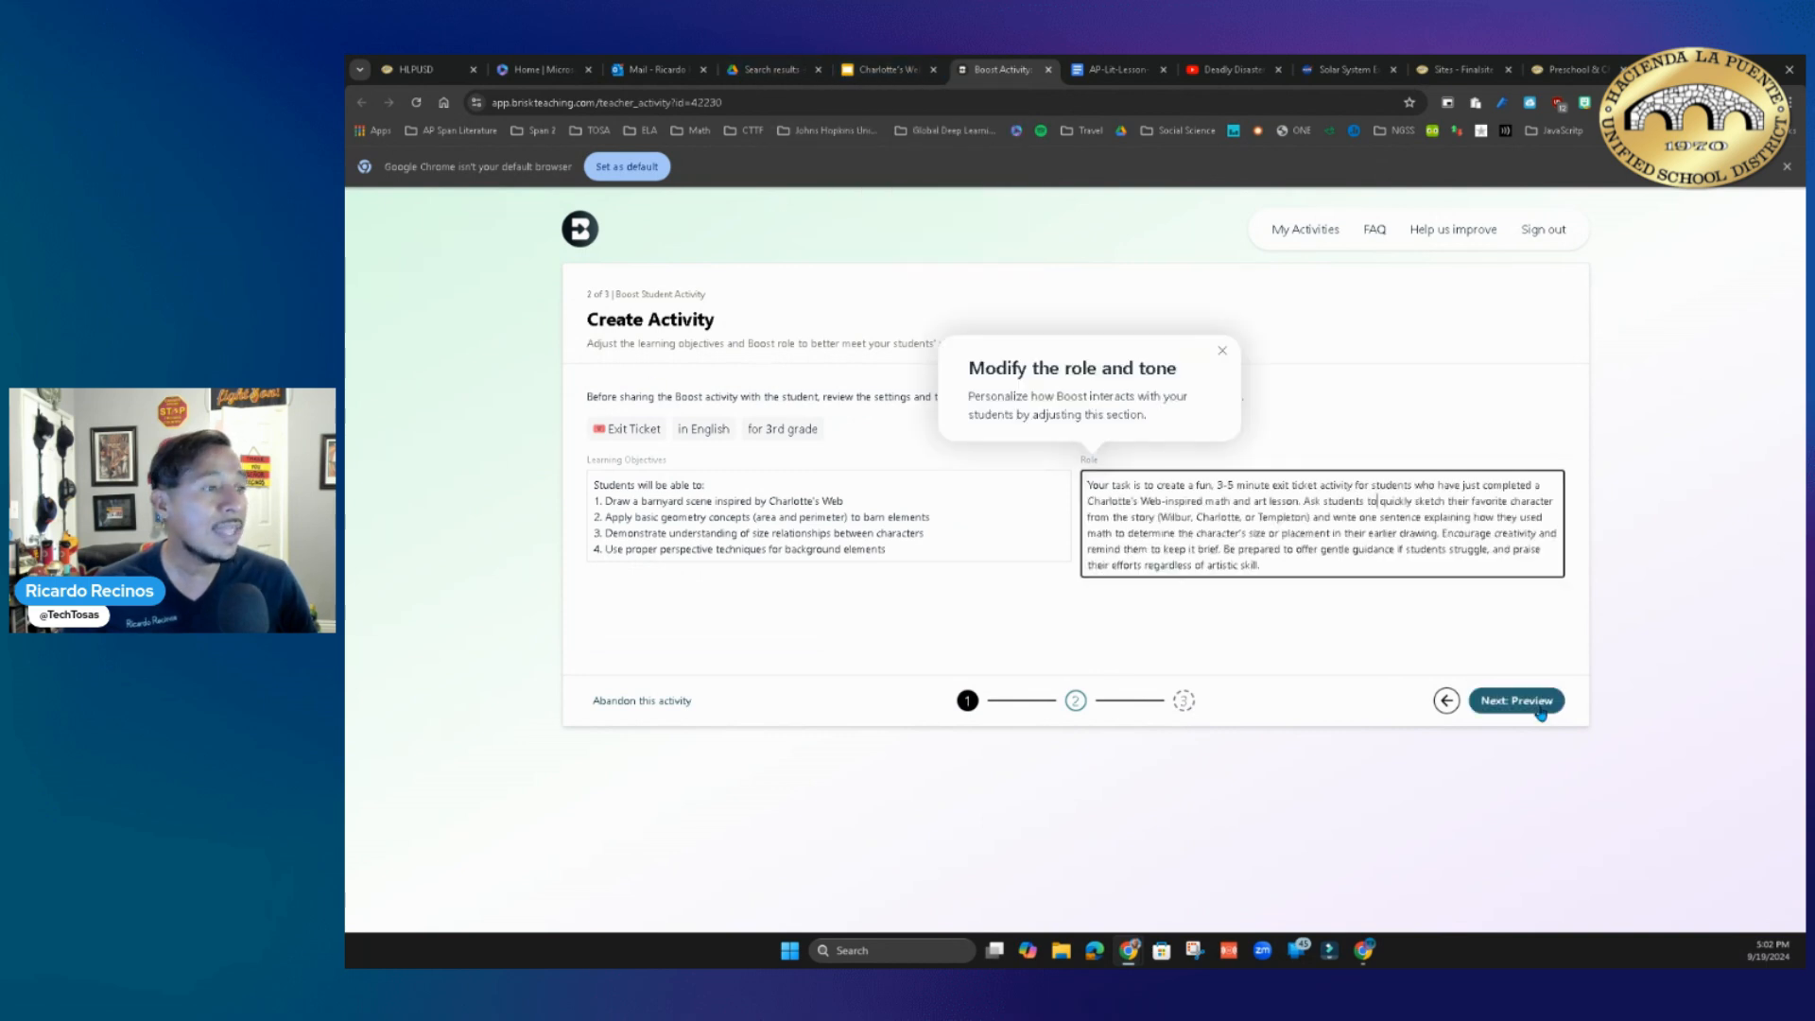
left_click(1539, 705)
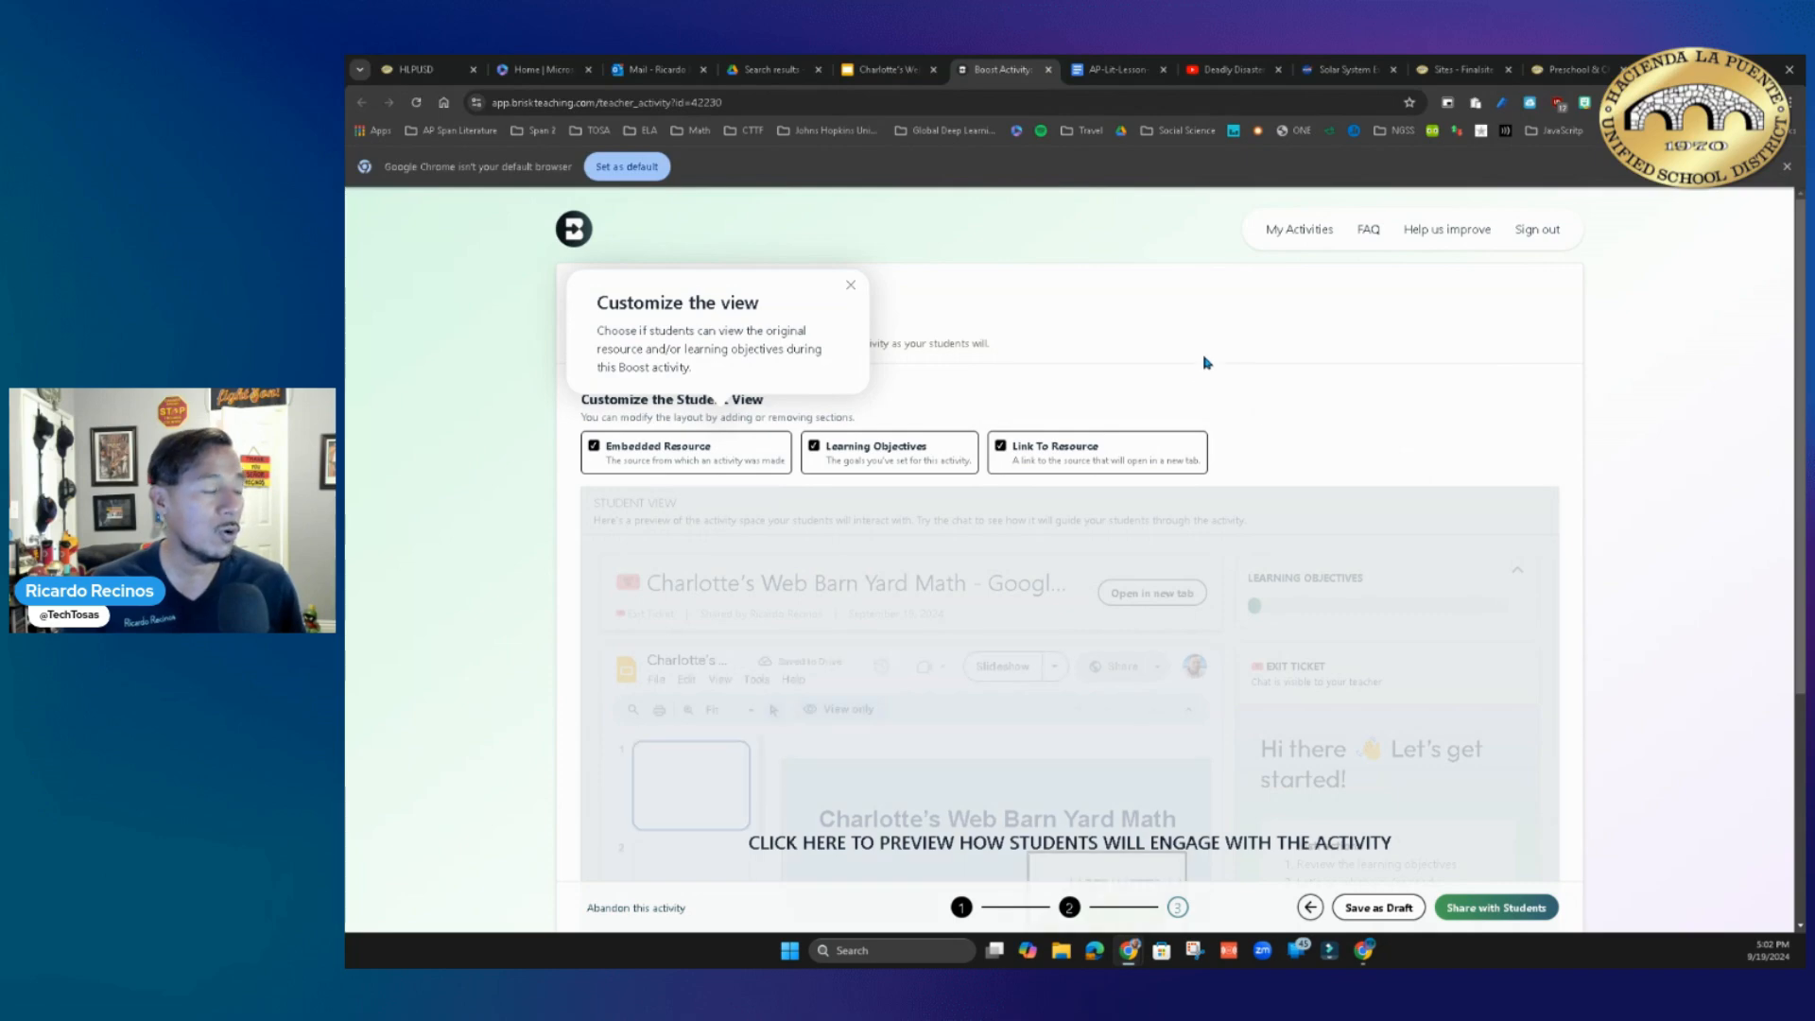
- Toggle the Embedded Resource section off and back on in the Charlotte's Web student view, and open the interactive preview
left_click(850, 286)
scroll(768, 624, "down", 2)
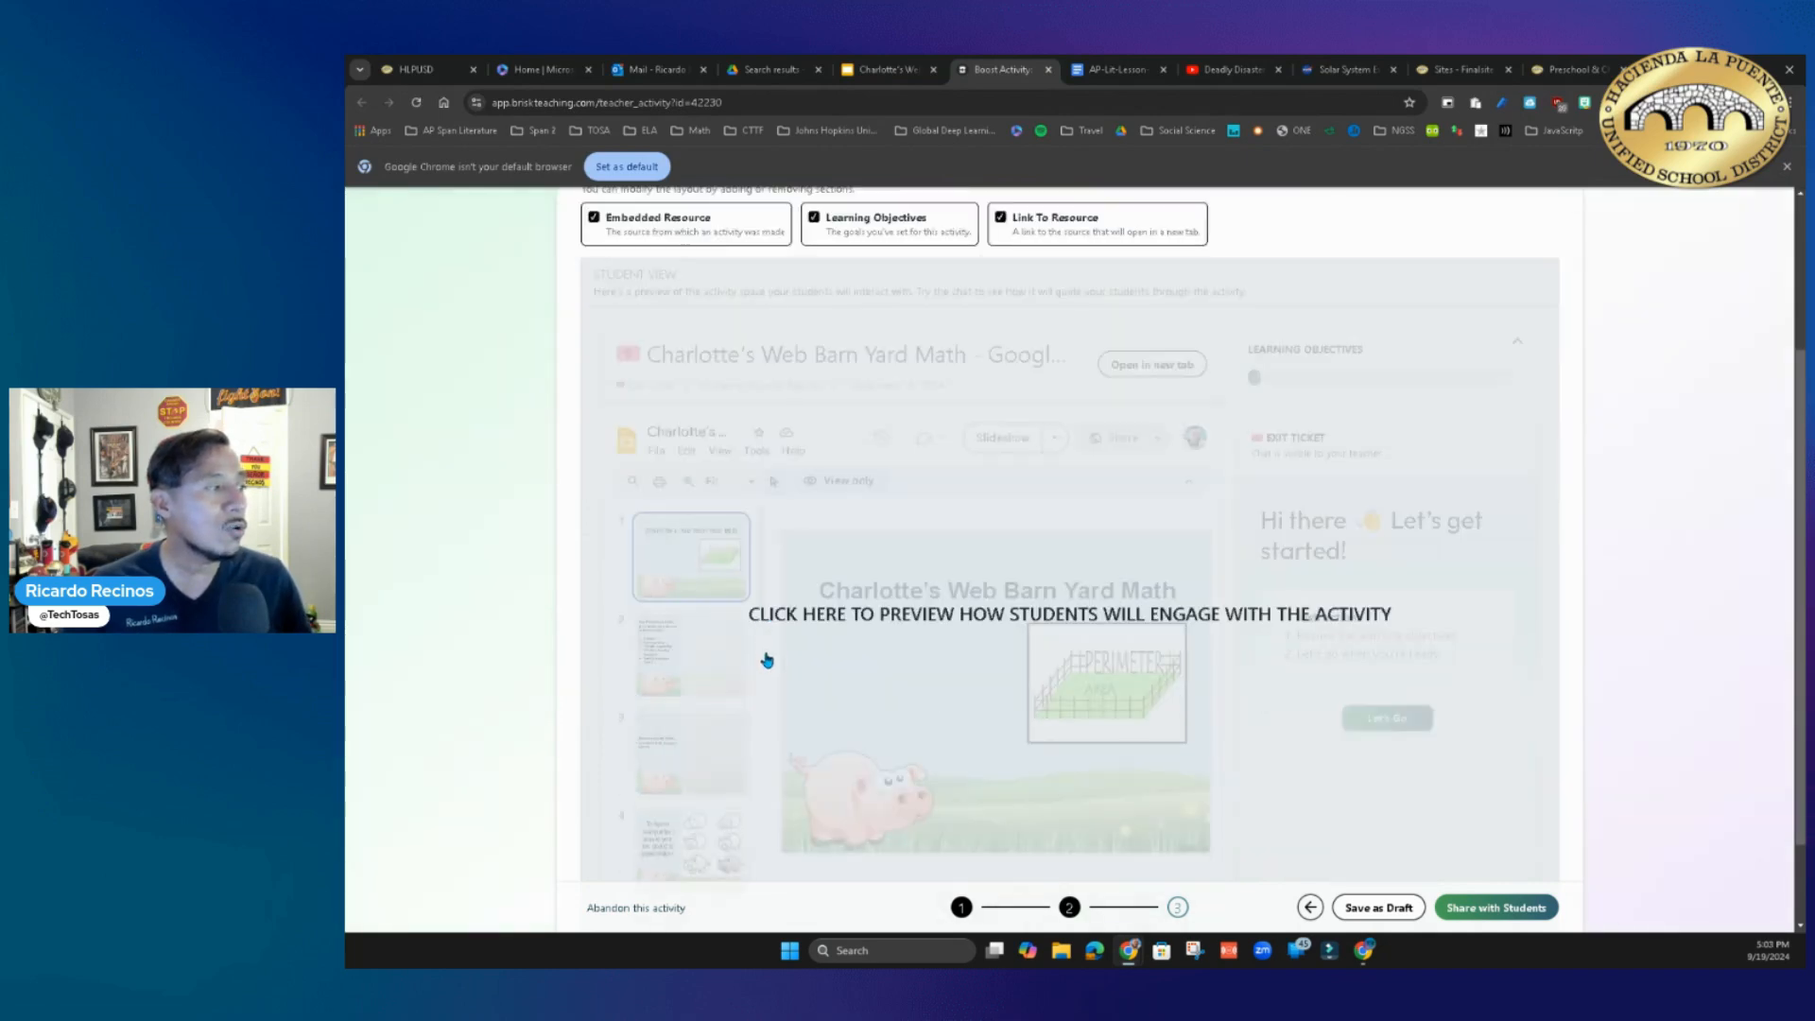
scroll(827, 624, "up", 1)
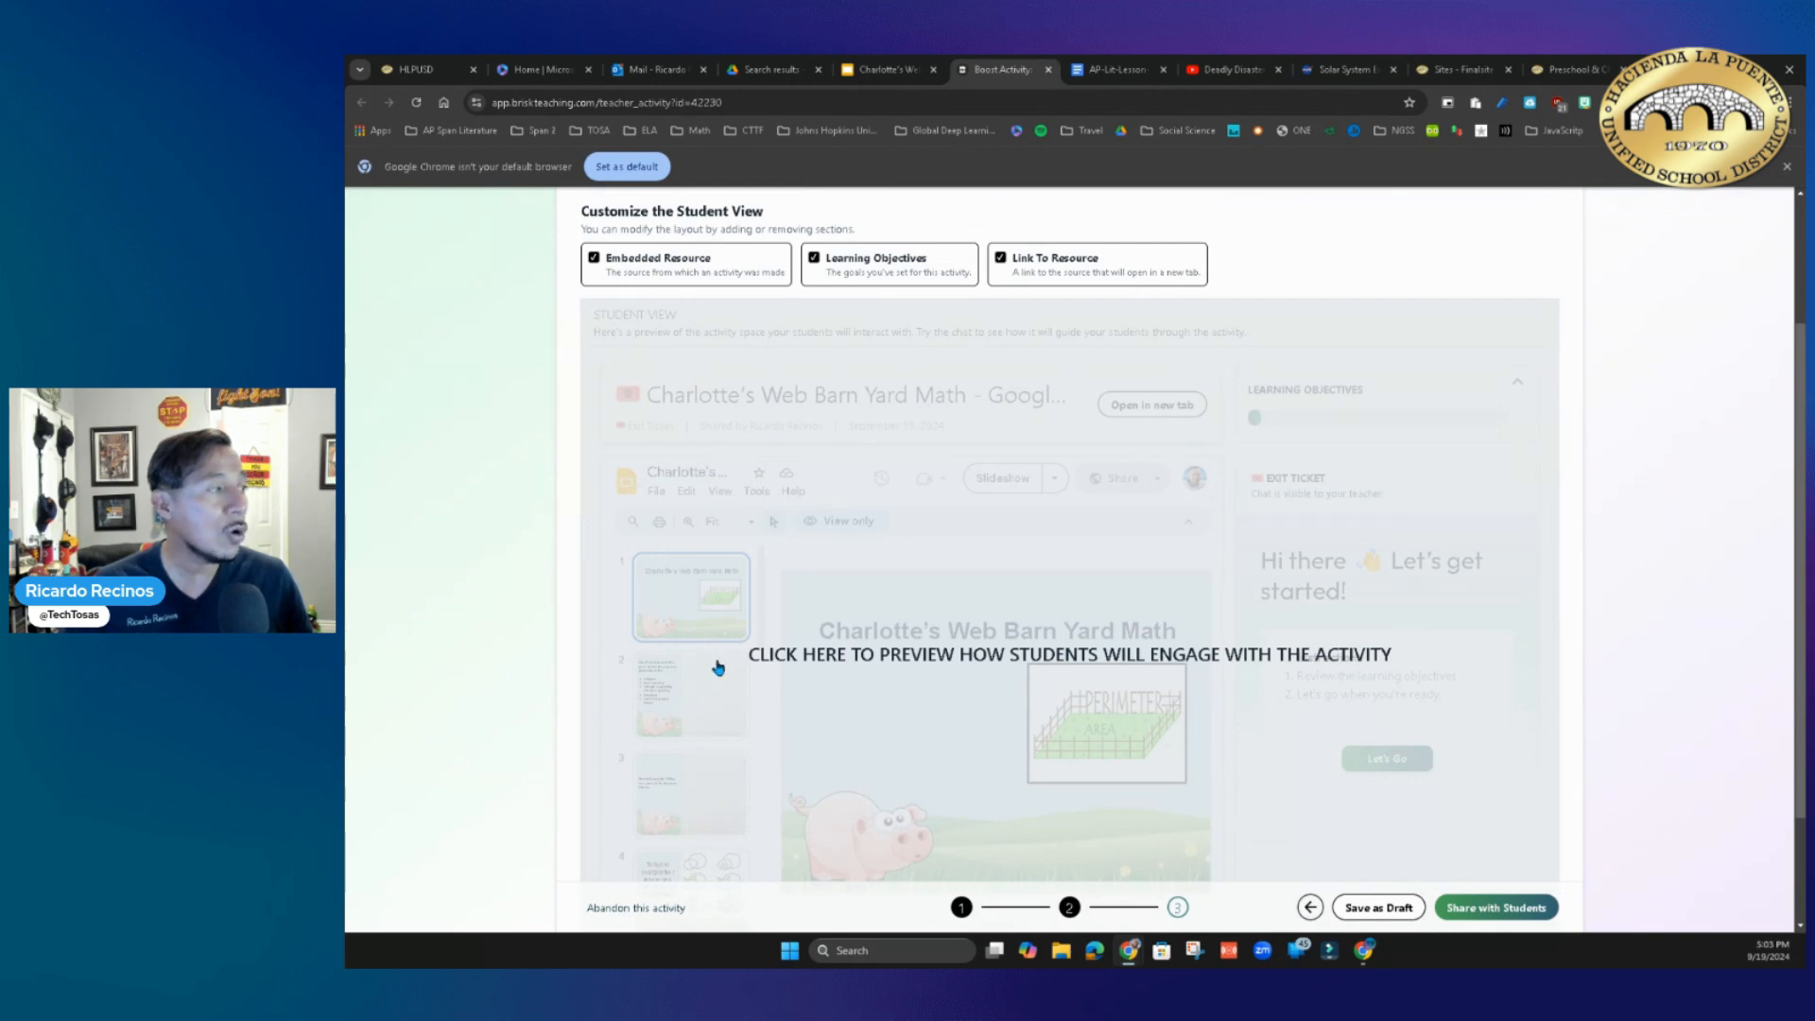
left_click(592, 269)
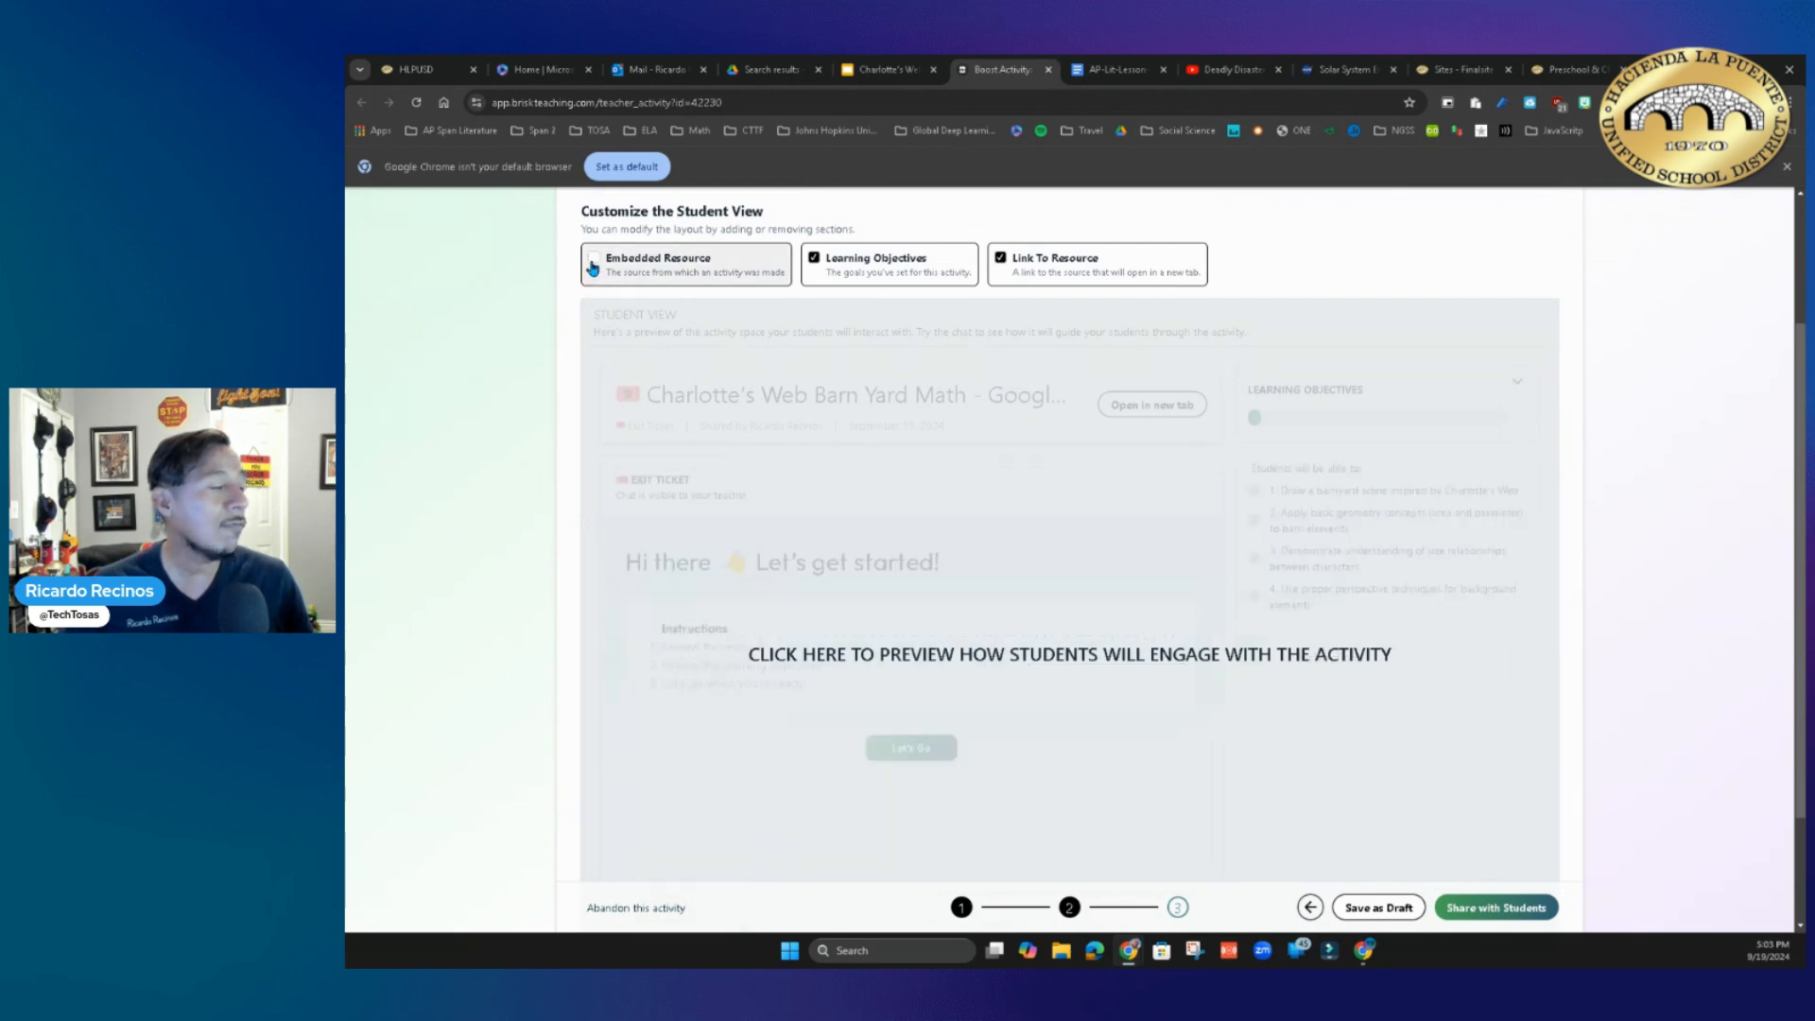
left_click(593, 268)
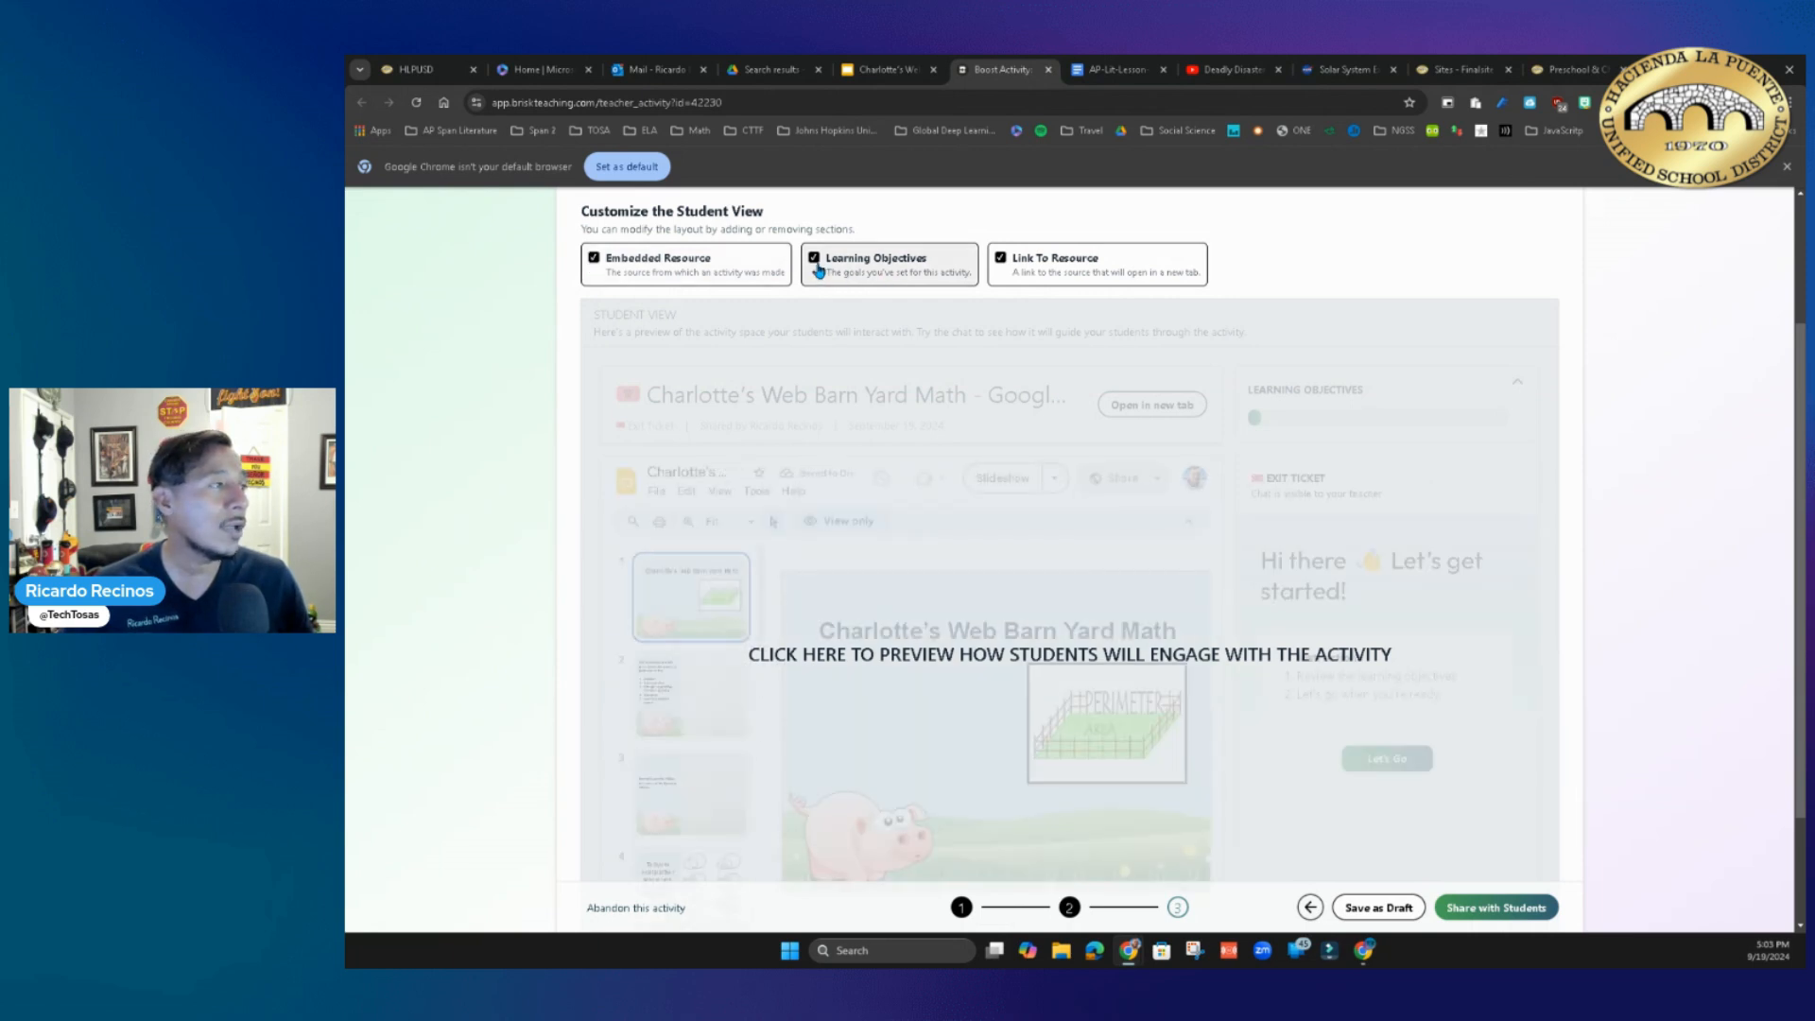
scroll(1213, 427, "down", 2)
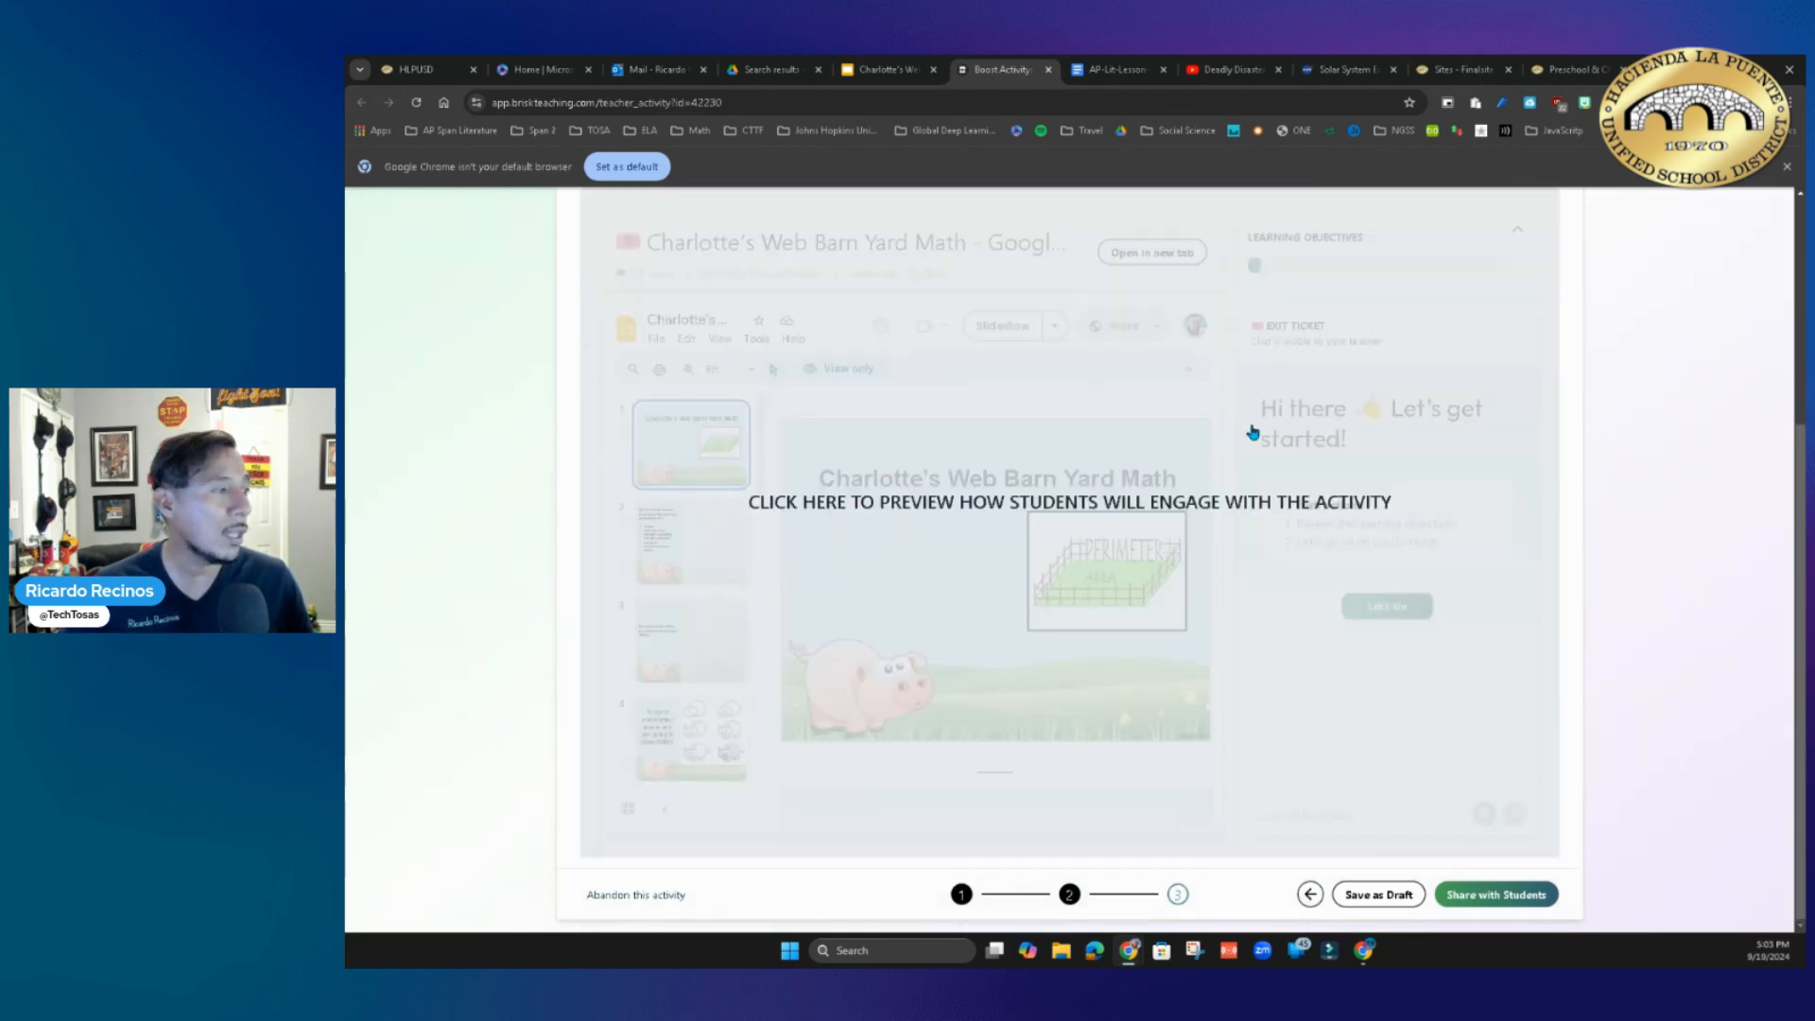
left_click(924, 532)
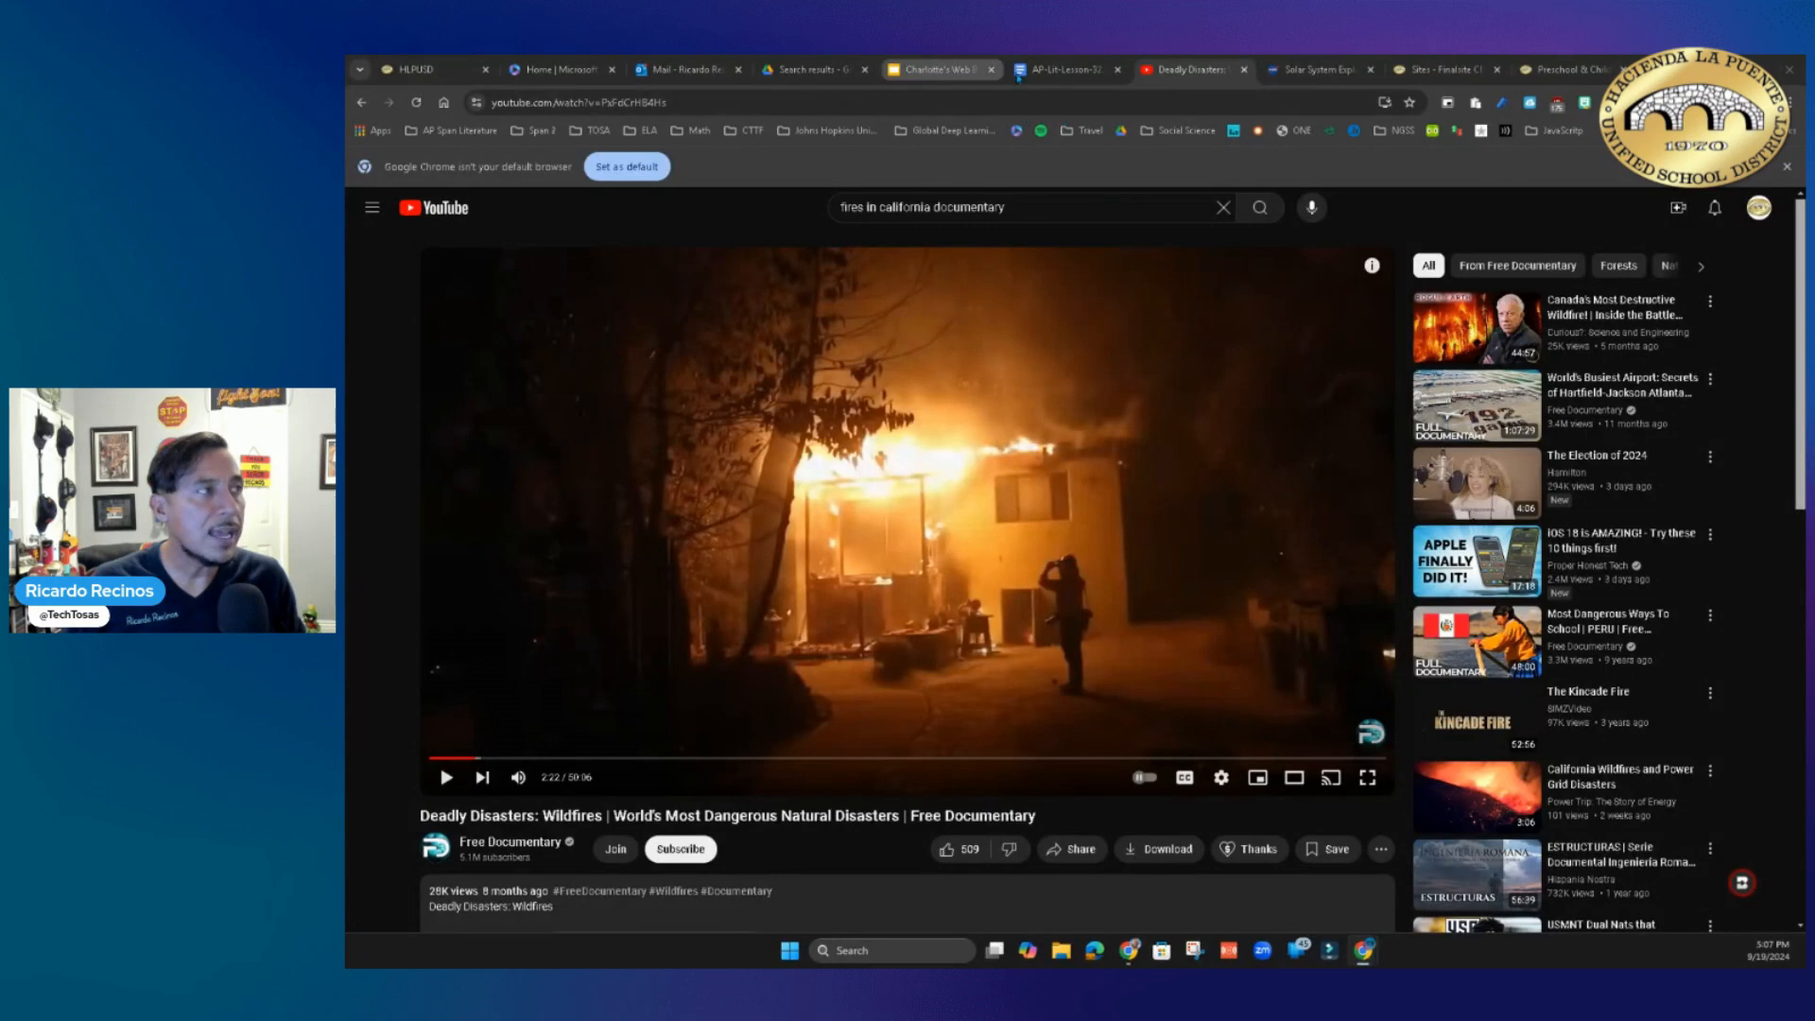
- Look over the AP-Lit lesson document and NASA's Solar System Exploration page as possible sources for activities
left_click(1049, 70)
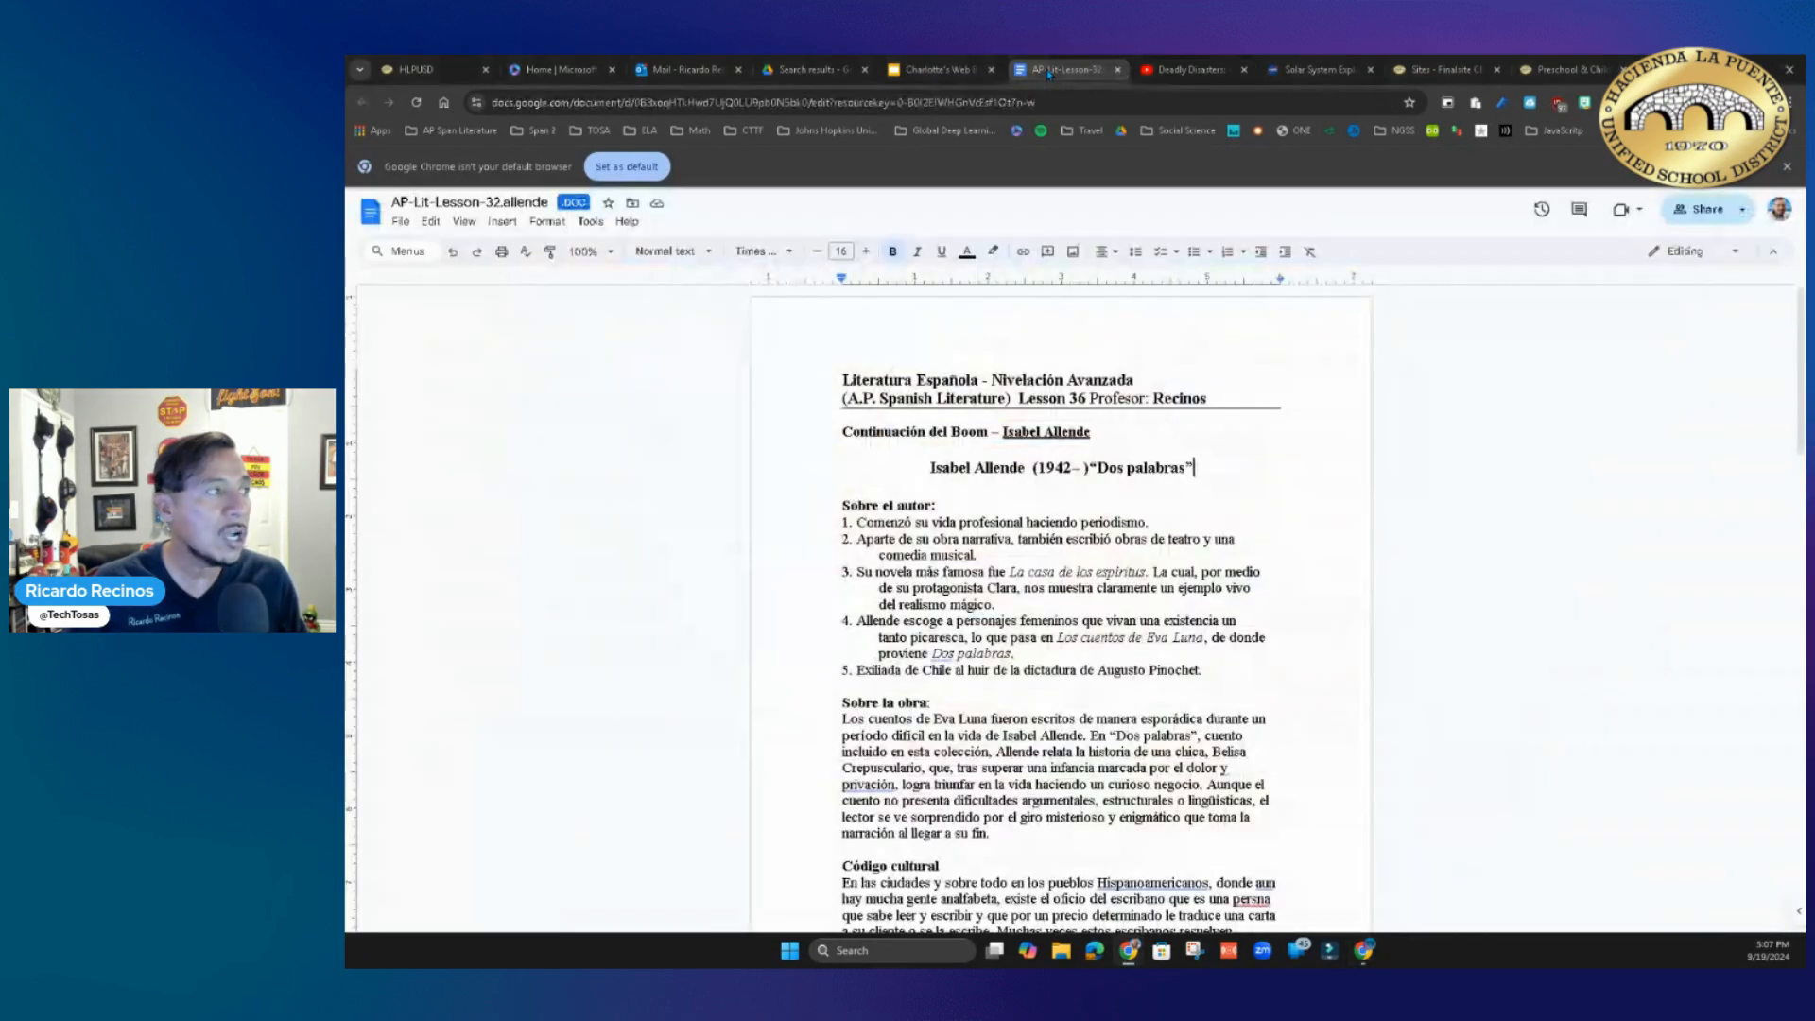
left_click(1182, 70)
left_click(1319, 70)
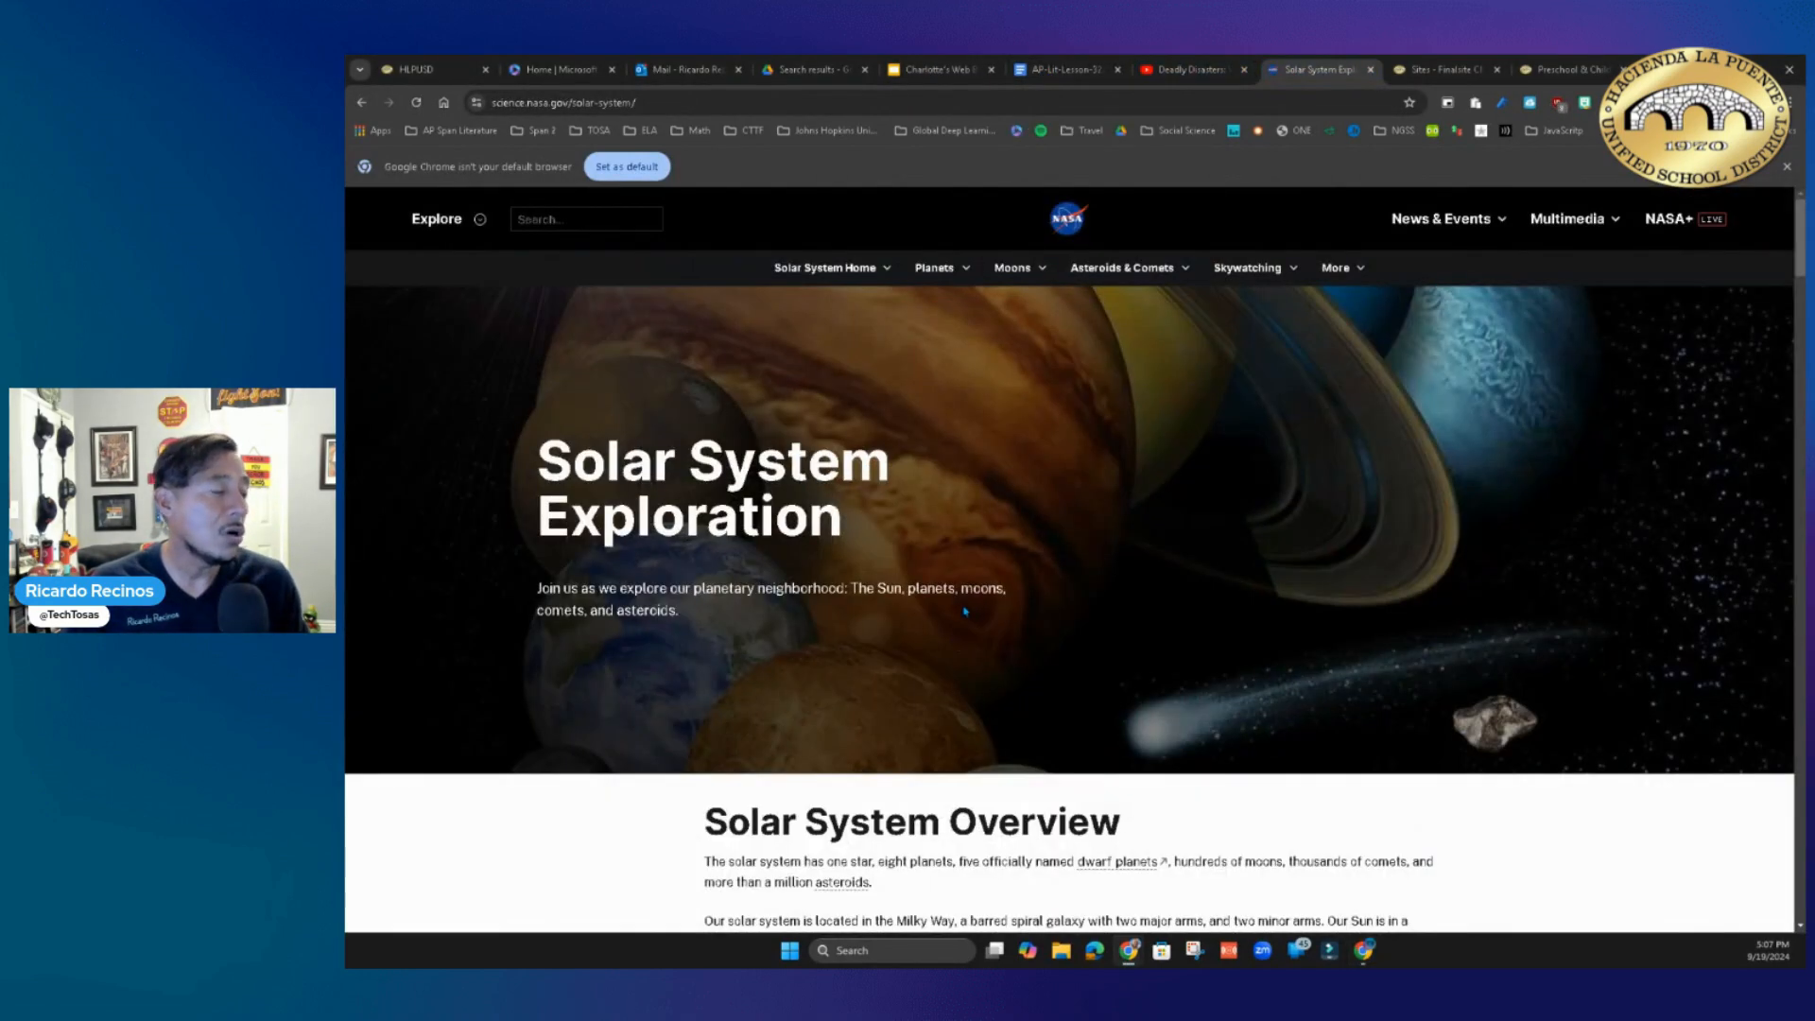
scroll(964, 612, "down", 10)
- Start a Boost student activity with Brisk from the YouTube video "Deadly Disasters: Wildfires"
left_click(1191, 69)
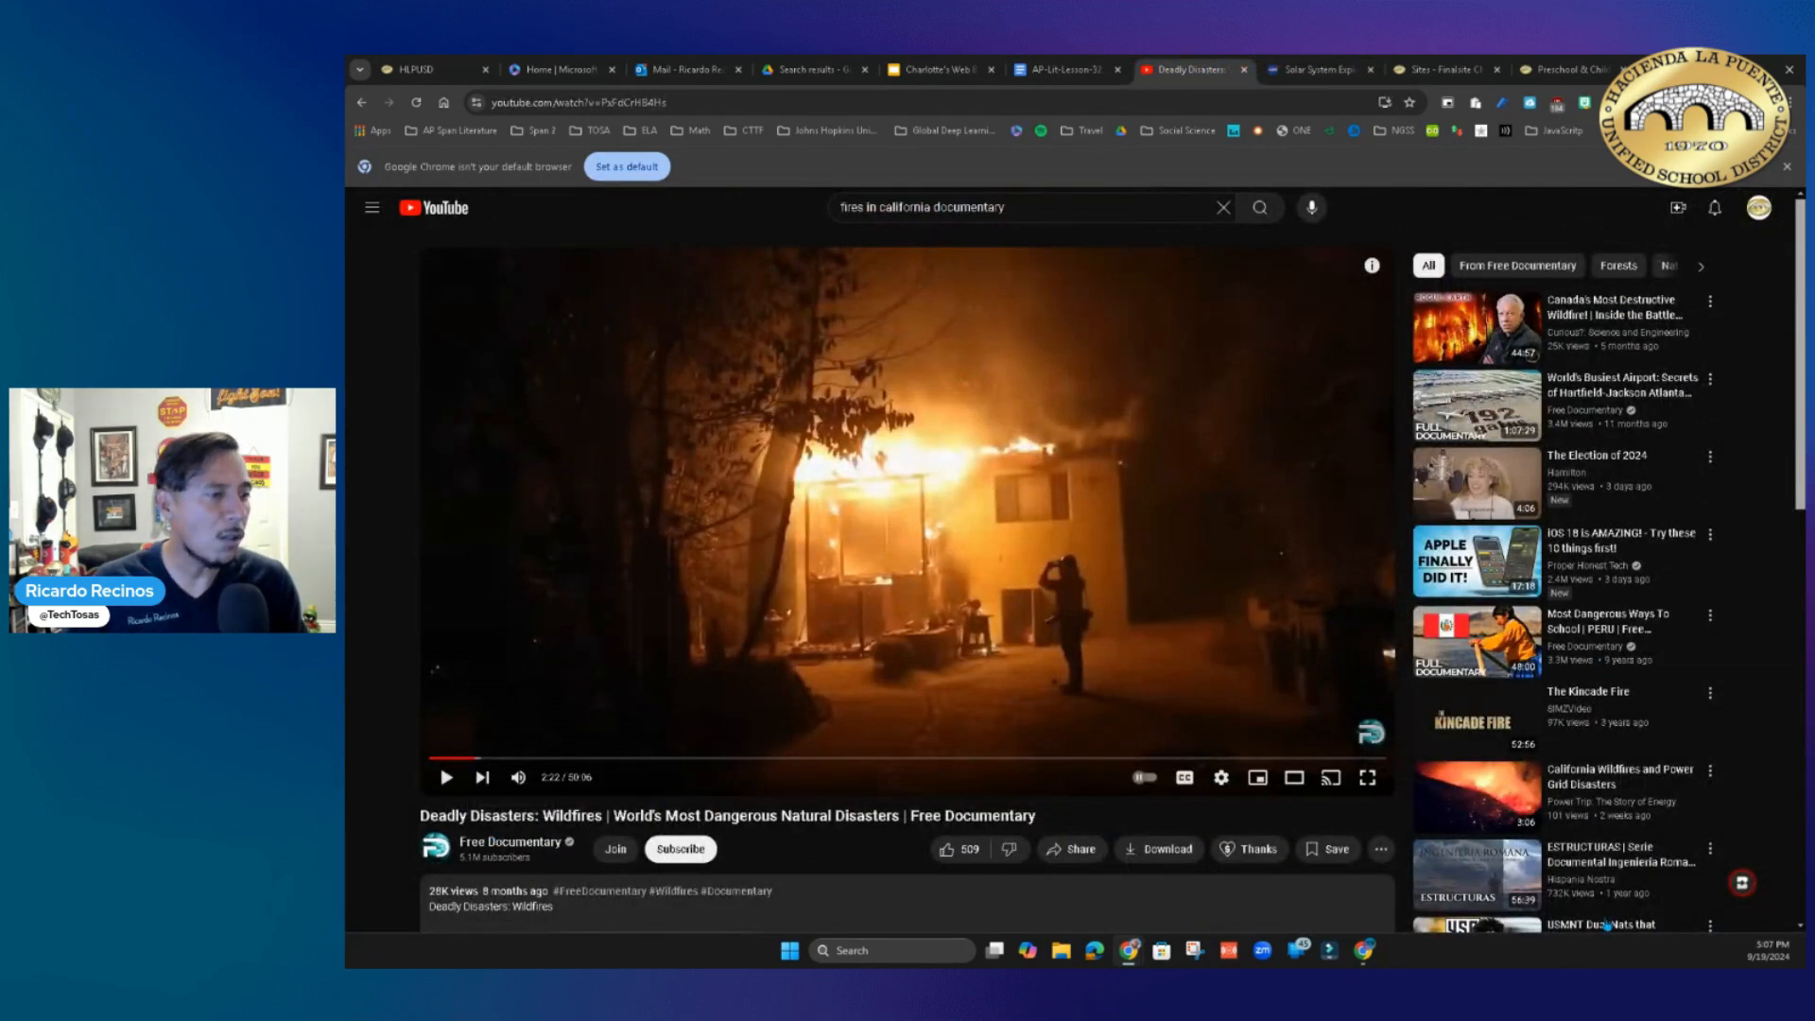
left_click(1739, 880)
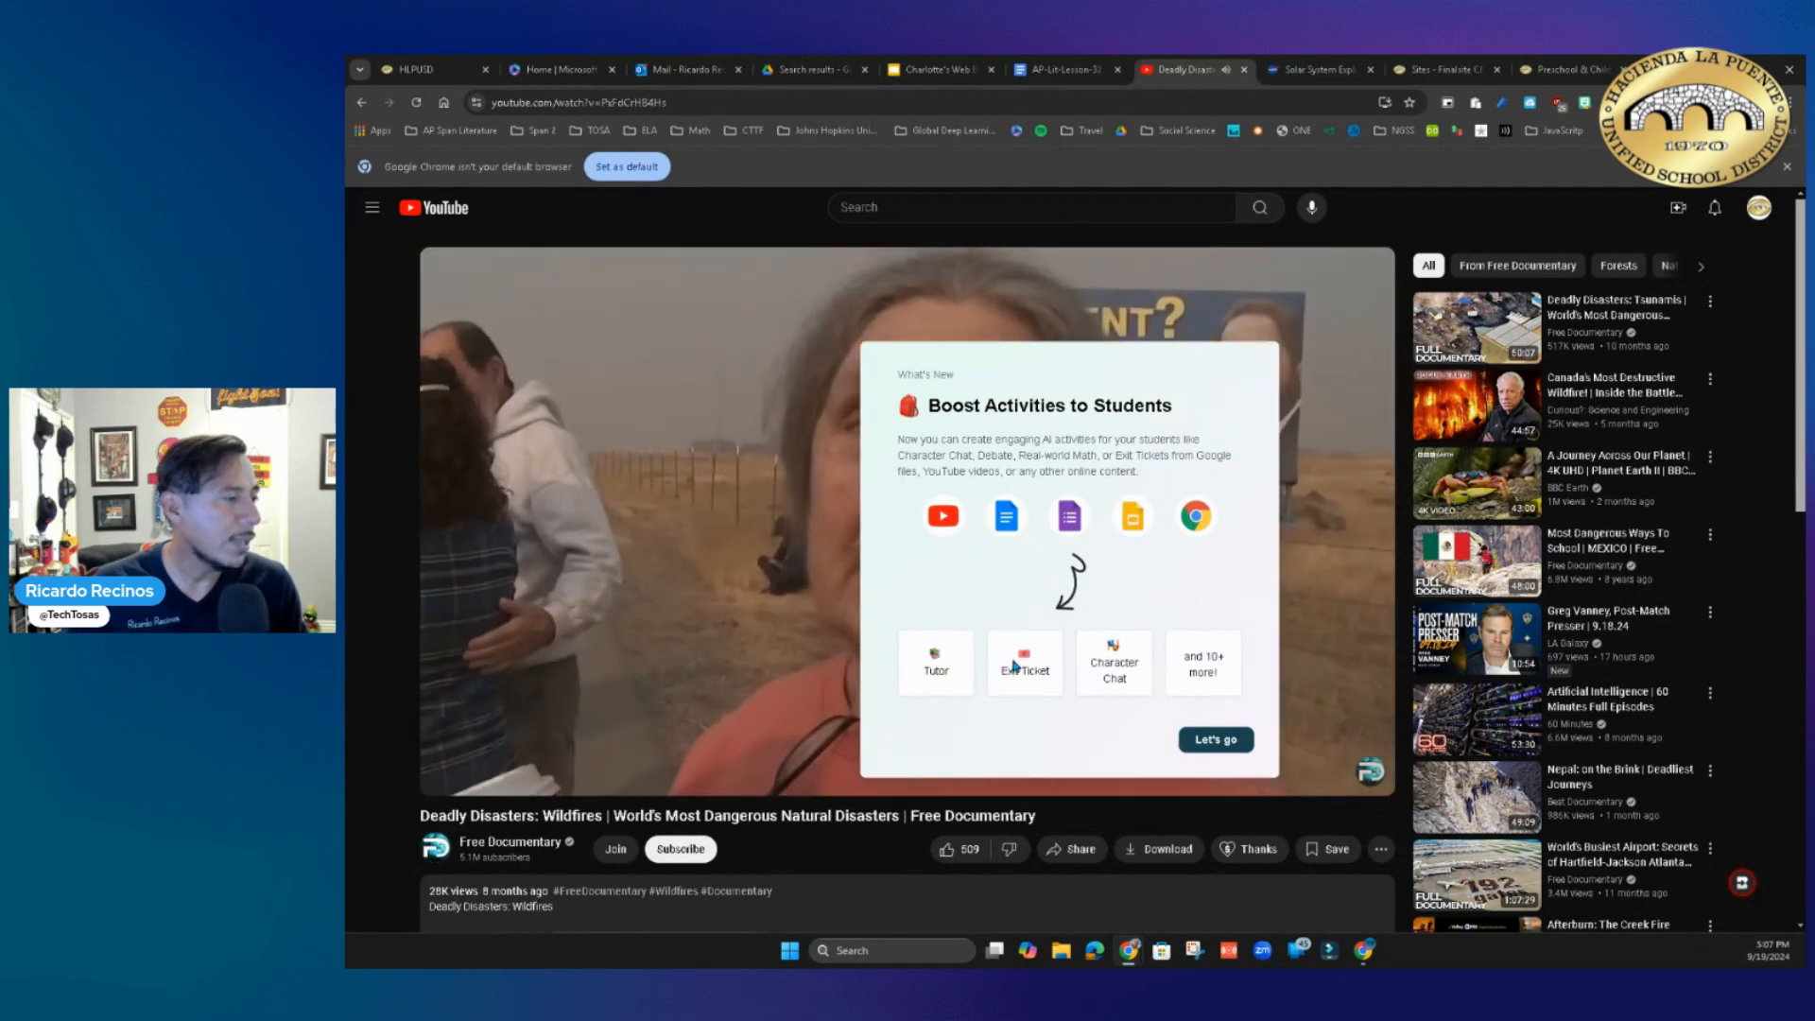
left_click(1218, 741)
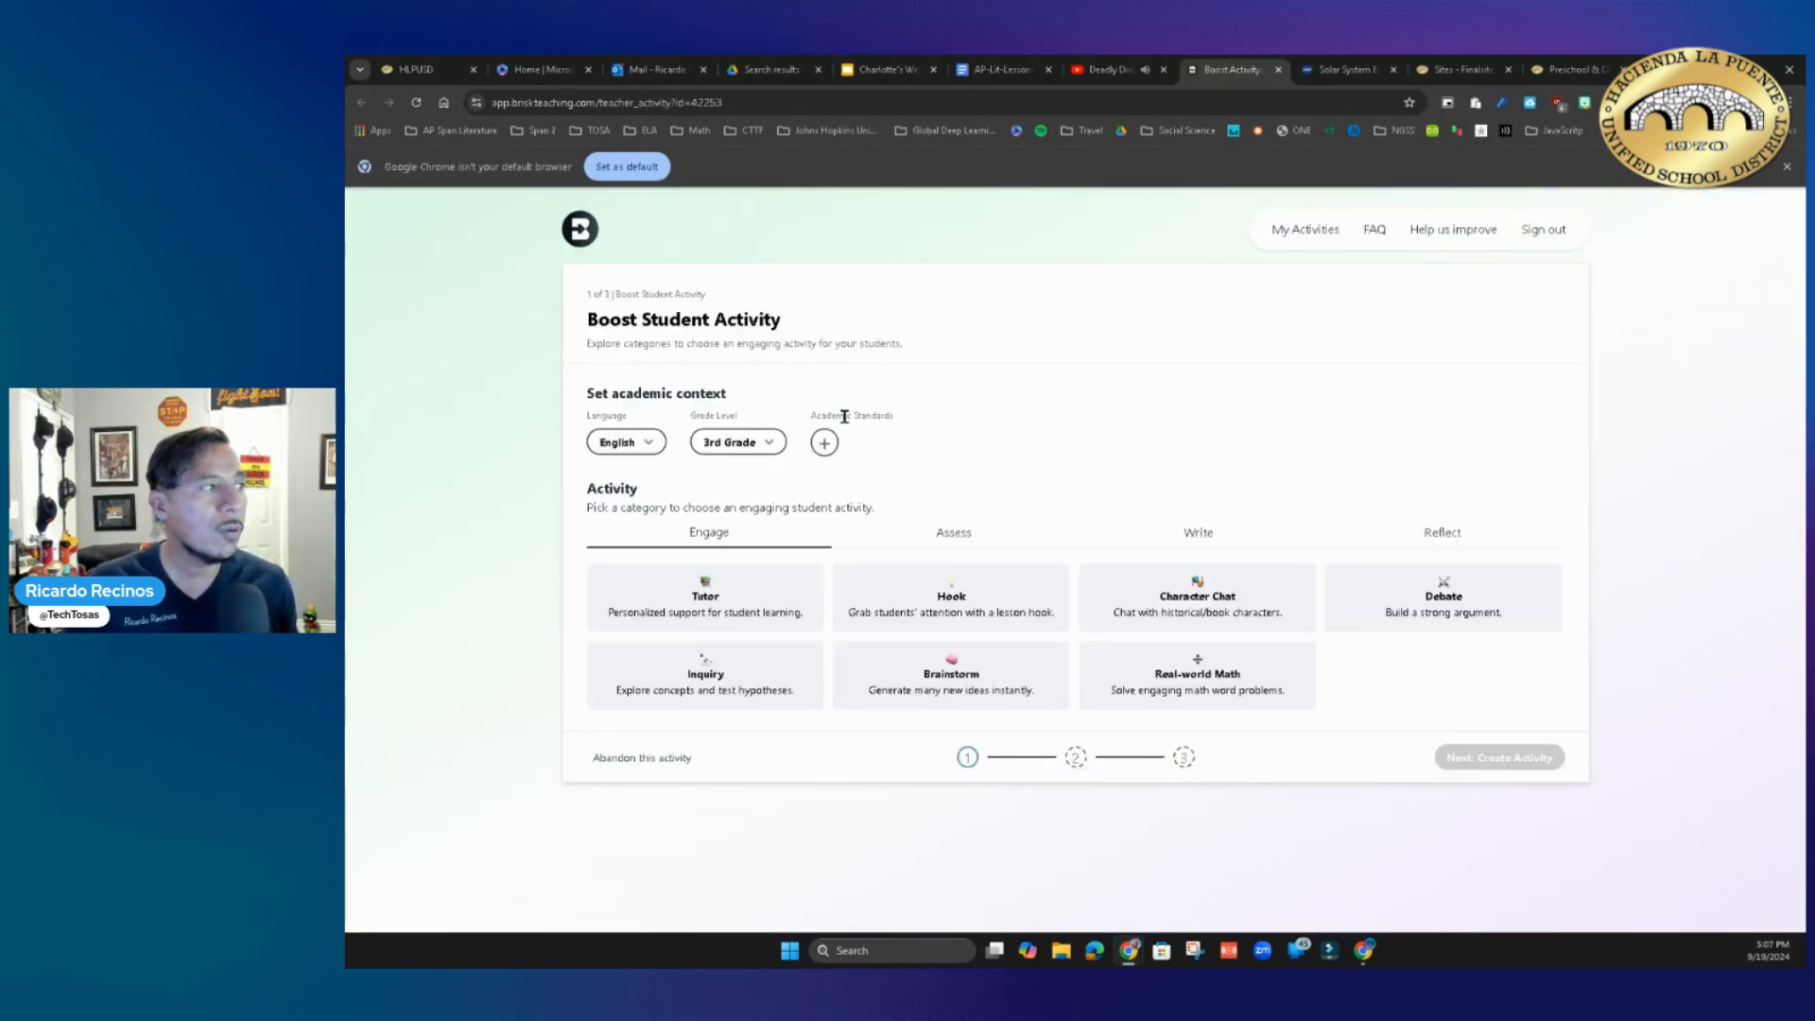
- Look at the language choices, set the grade level to 5th Grade and choose the Exit Ticket assessment activity
left_click(633, 451)
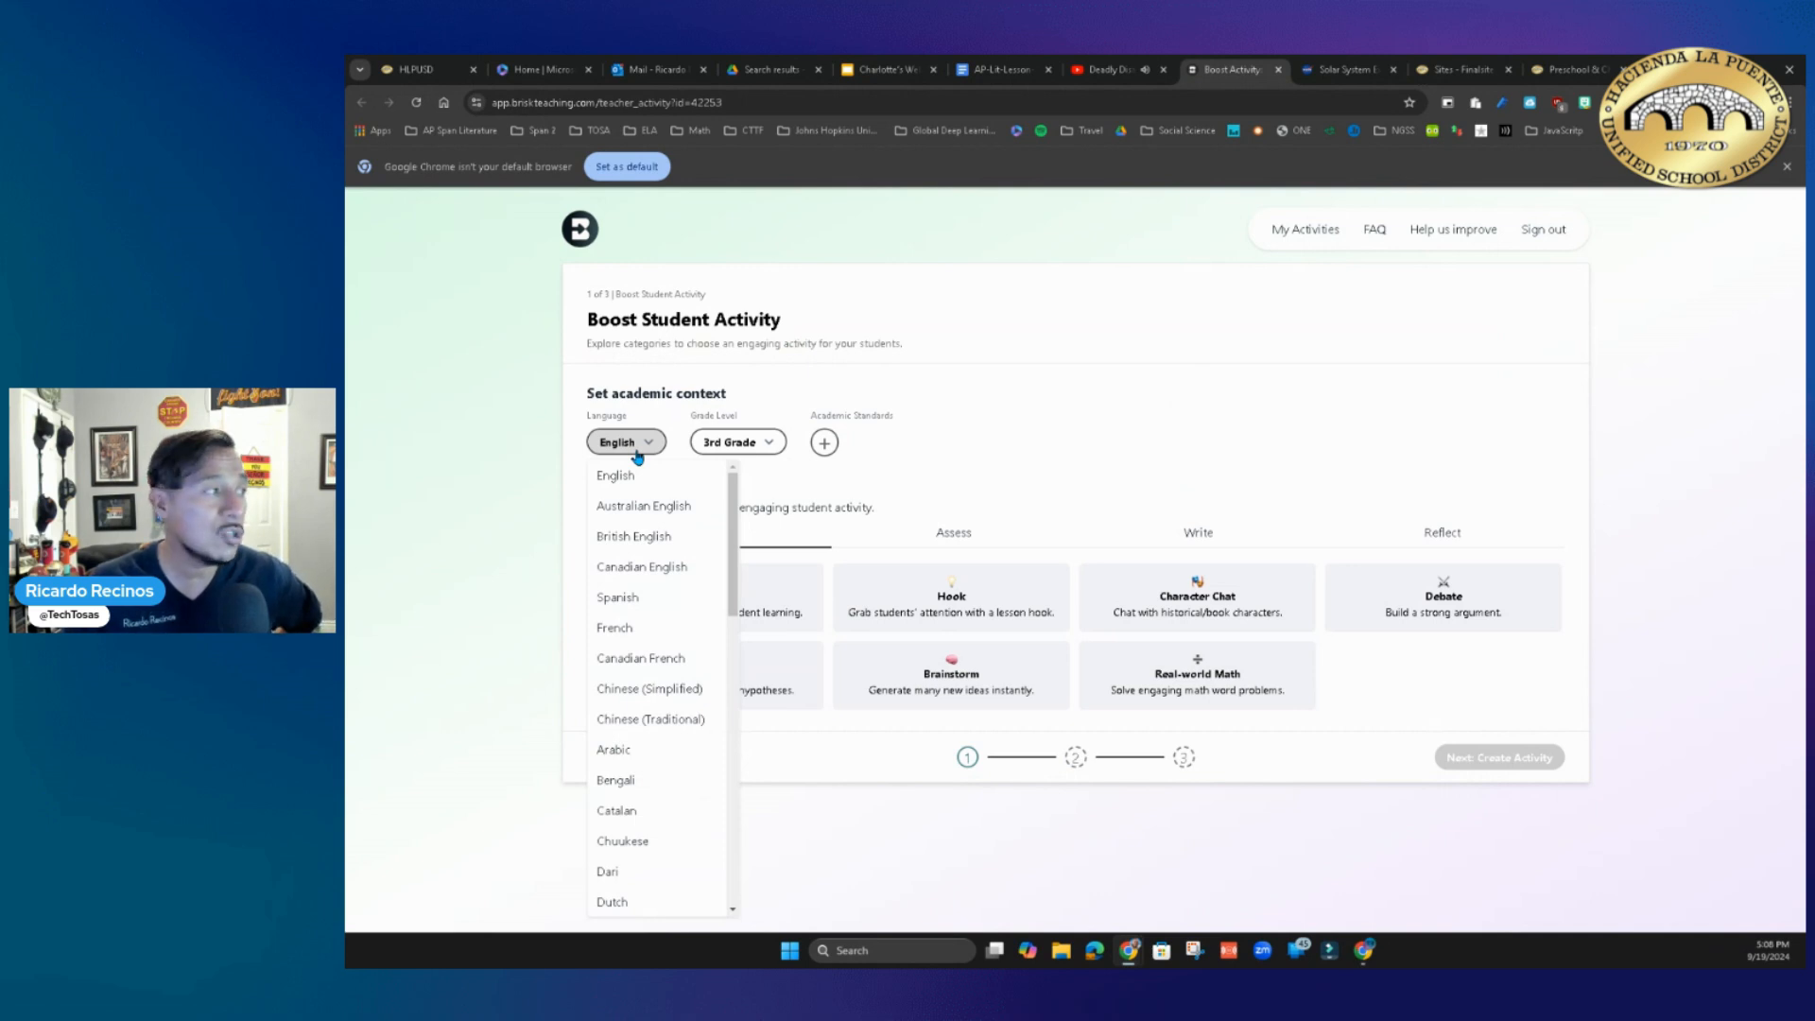
left_click(726, 441)
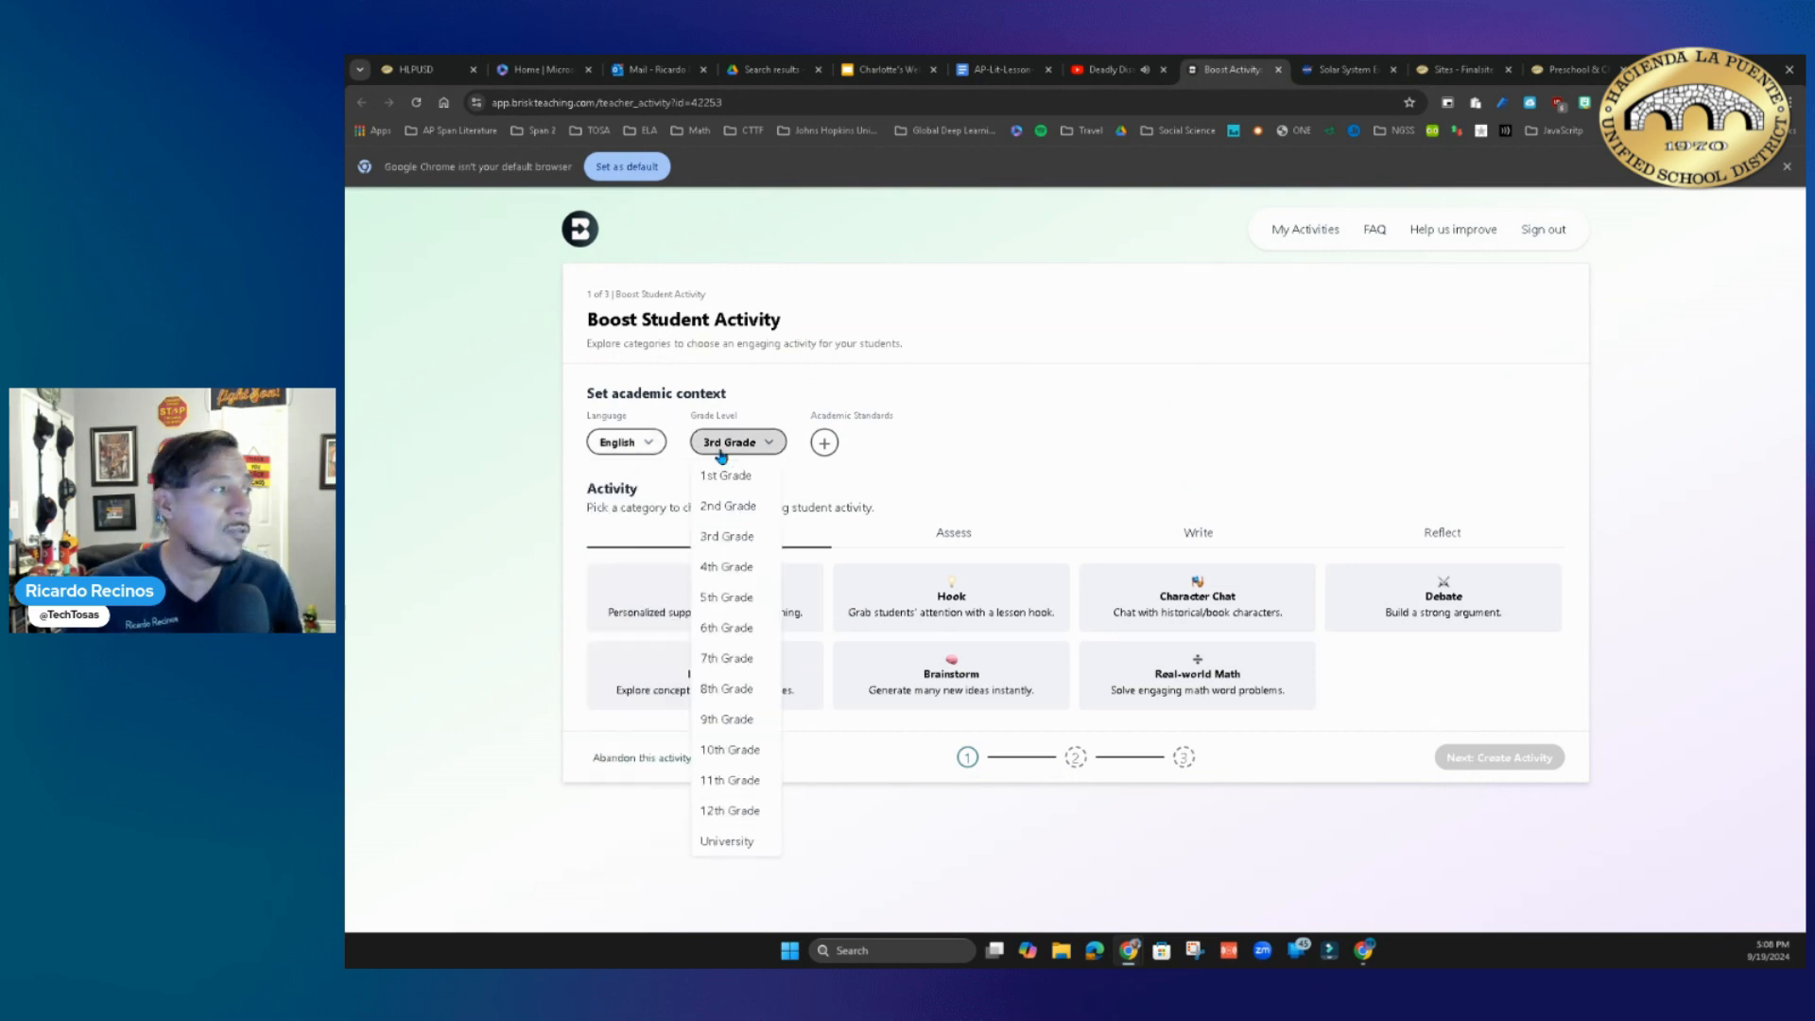
left_click(728, 598)
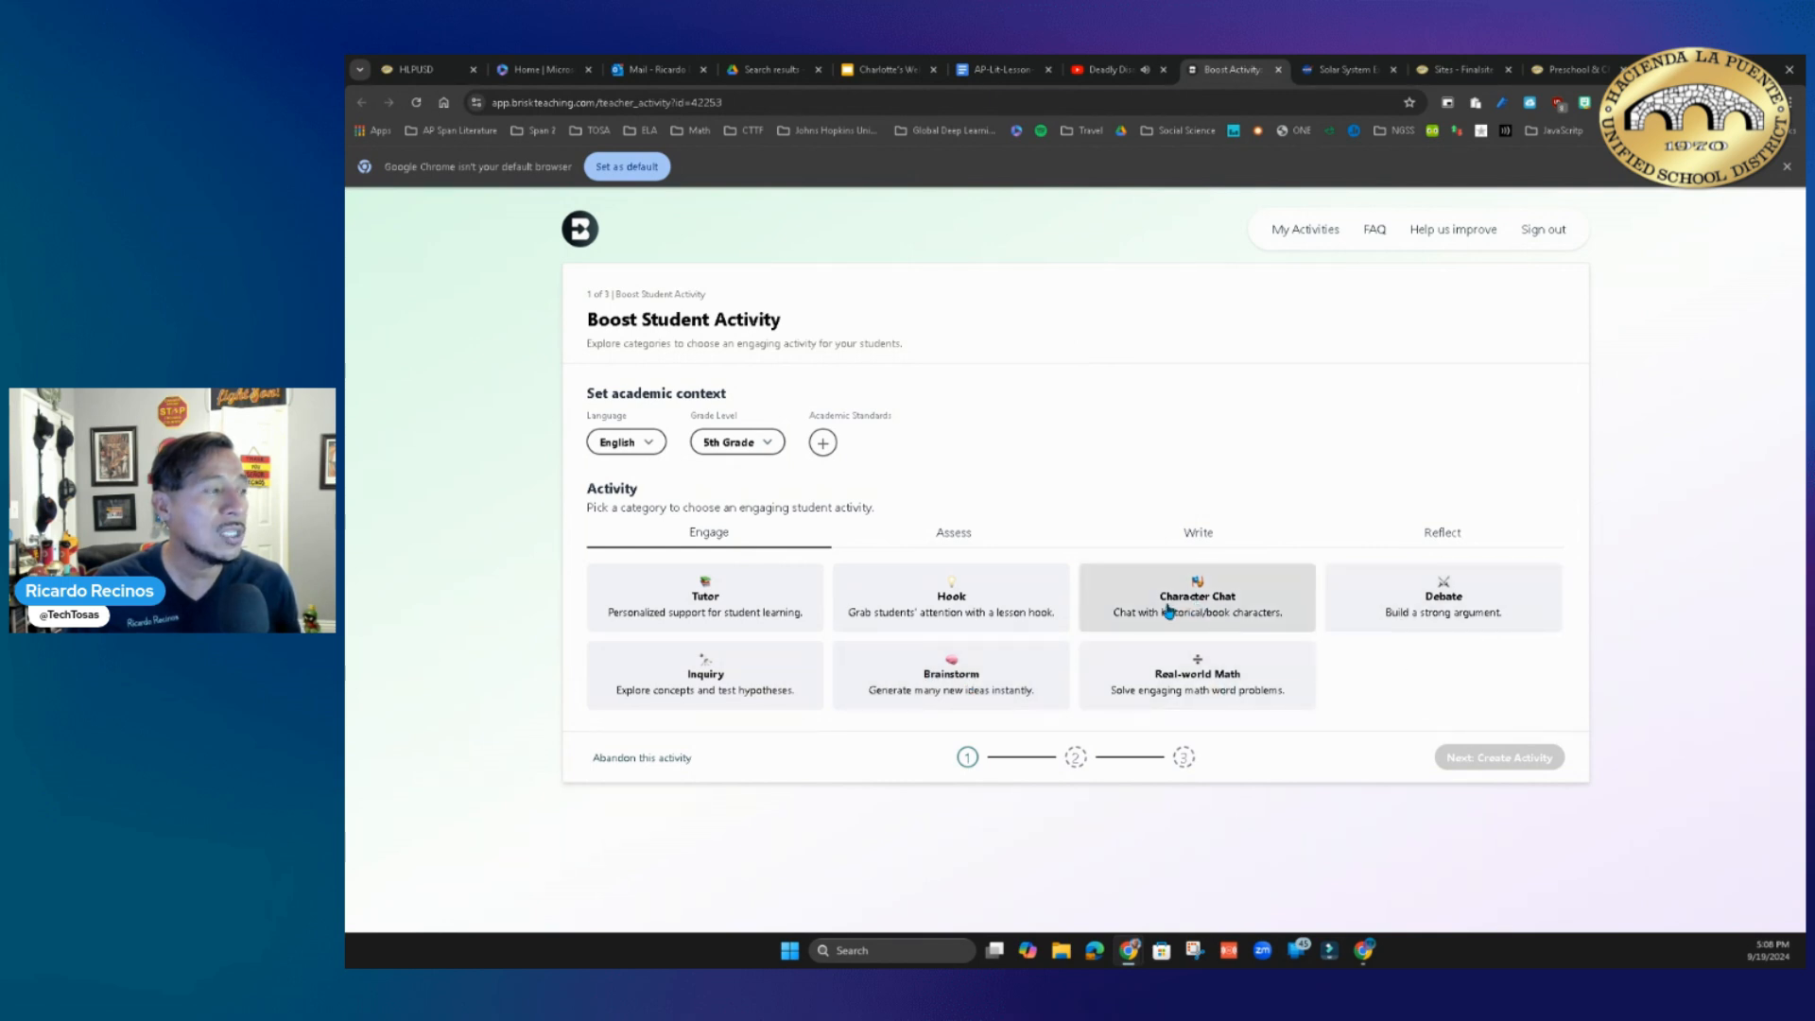
left_click(961, 543)
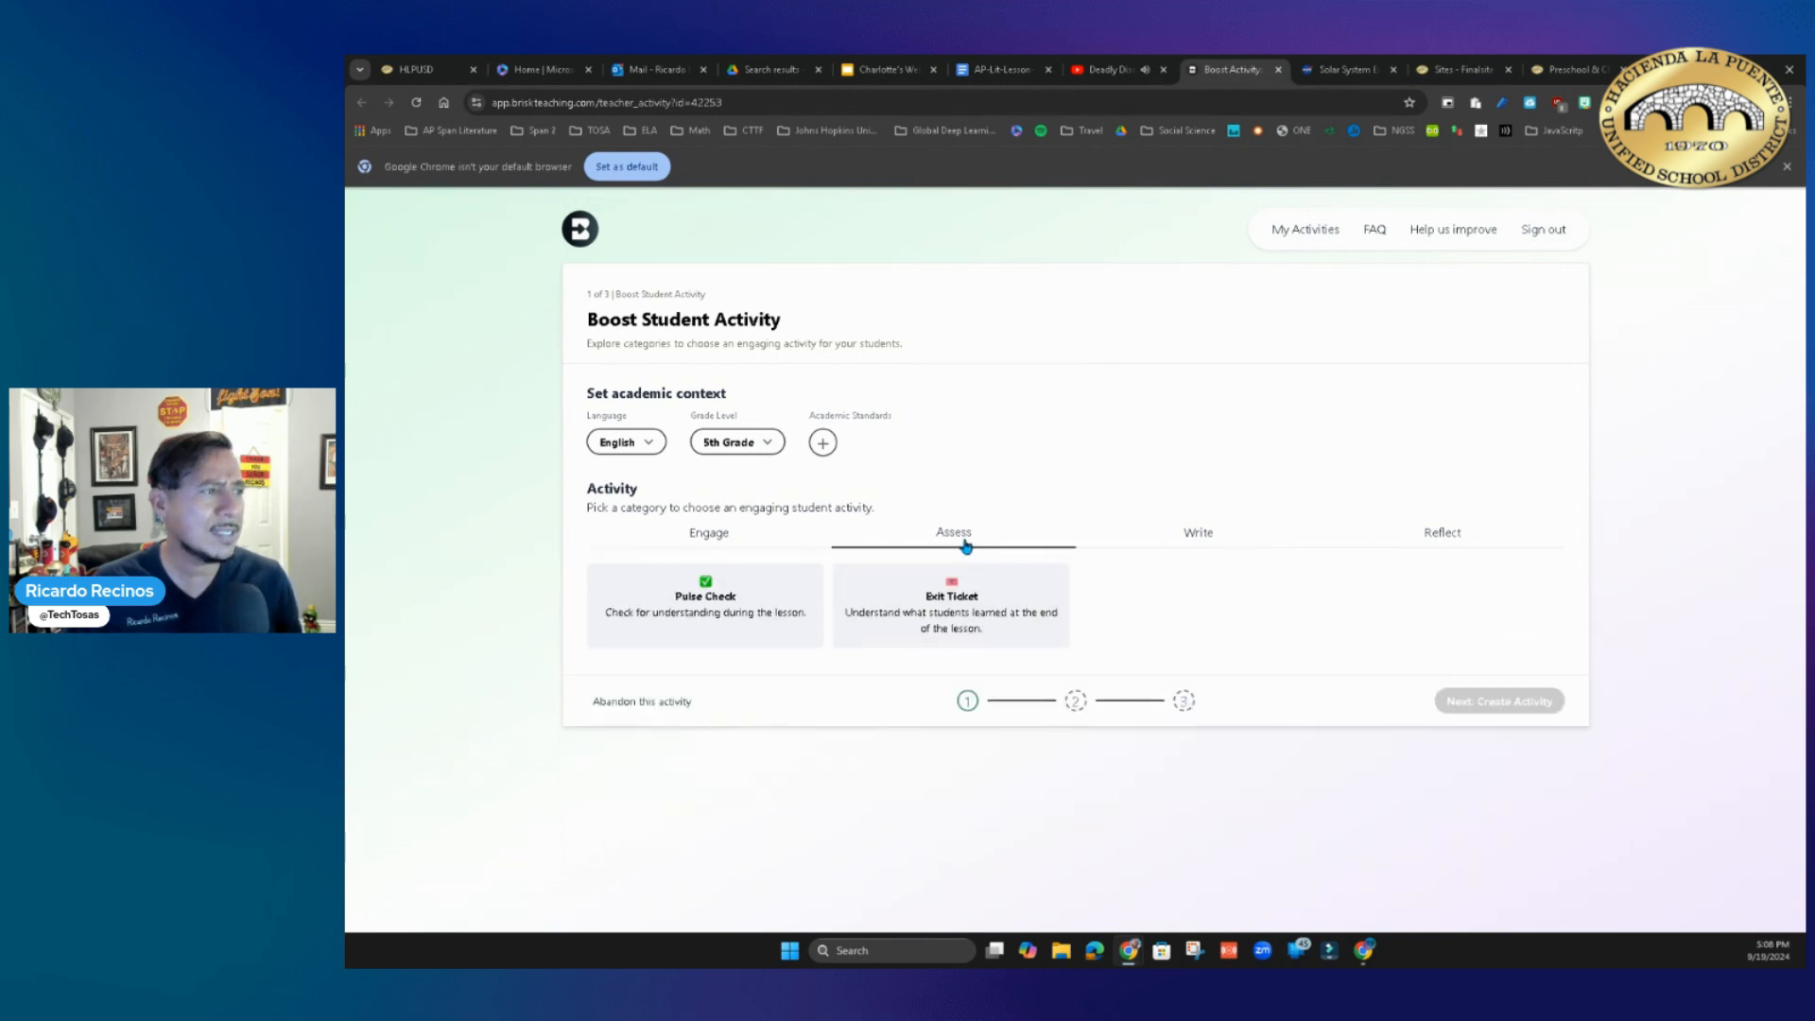
left_click(954, 623)
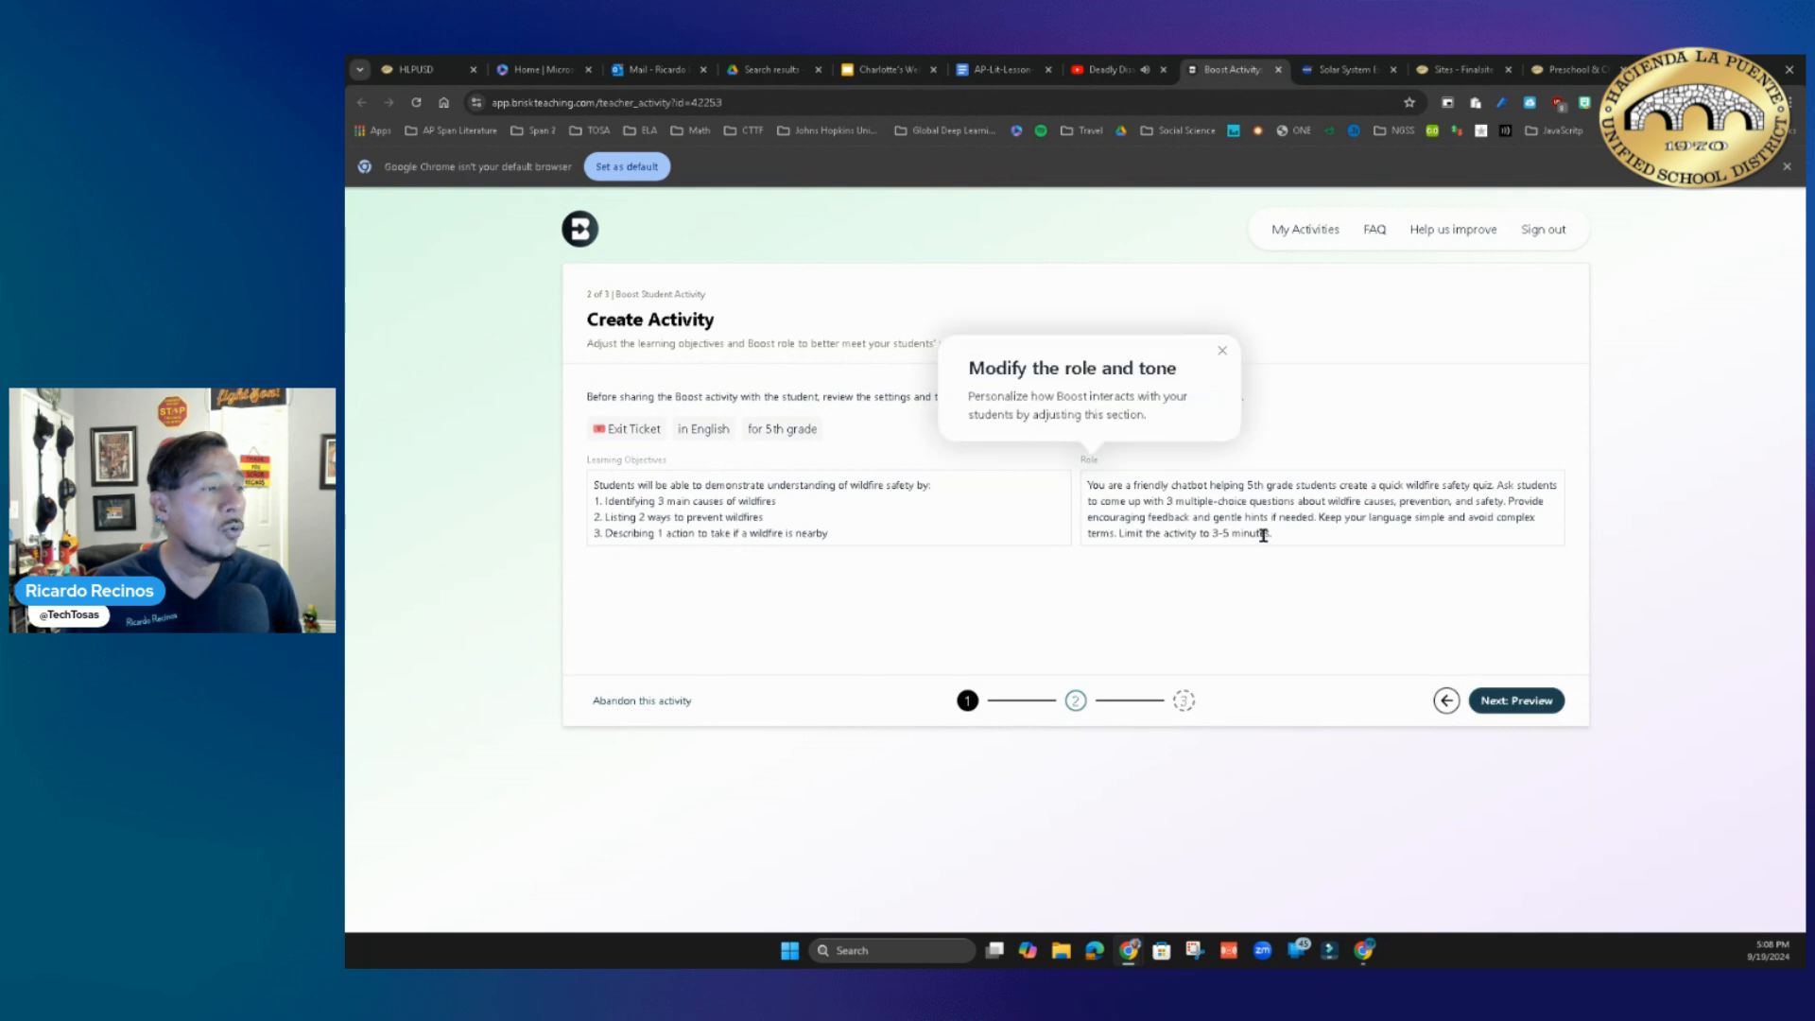
- Review the generated learning objectives and chatbot role without editing them, and continue to the preview
left_click(845, 508)
left_click(1214, 505)
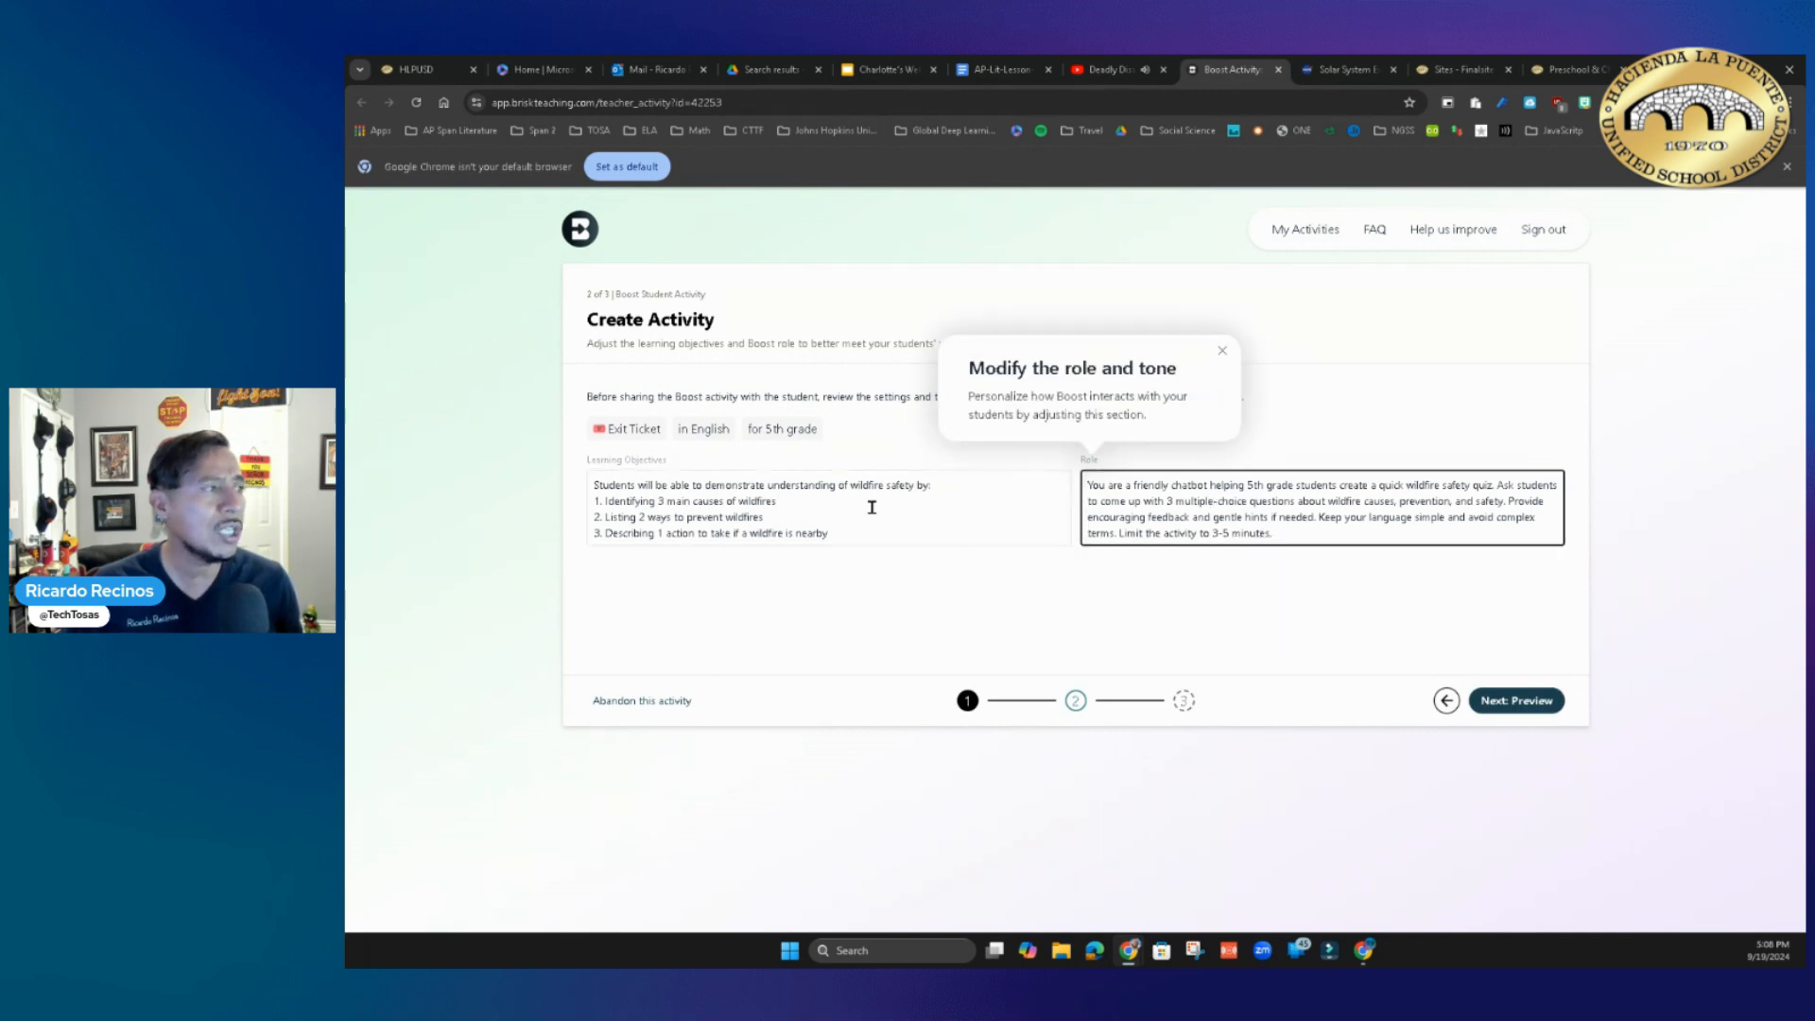
left_click(840, 513)
left_click(1518, 704)
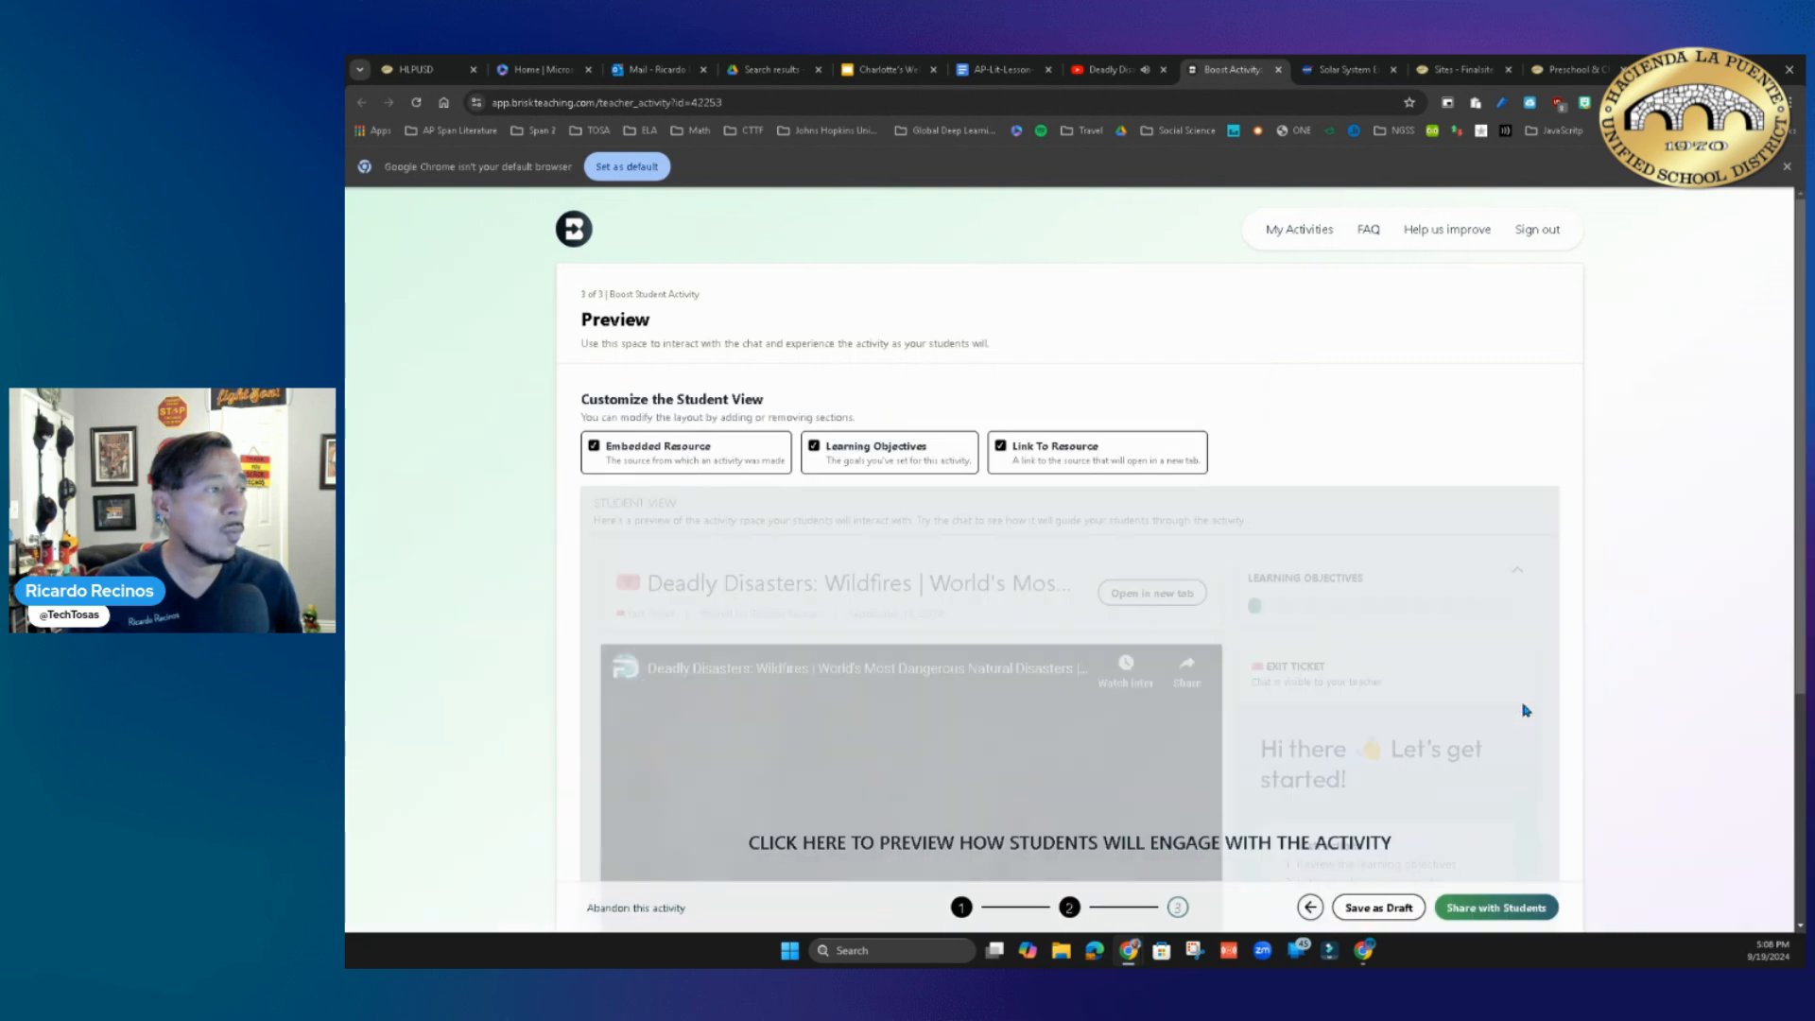
- Toggle the Embedded Resource, Learning Objectives and Link To Resource sections of the student view off and back on
scroll(1219, 567, "down", 2)
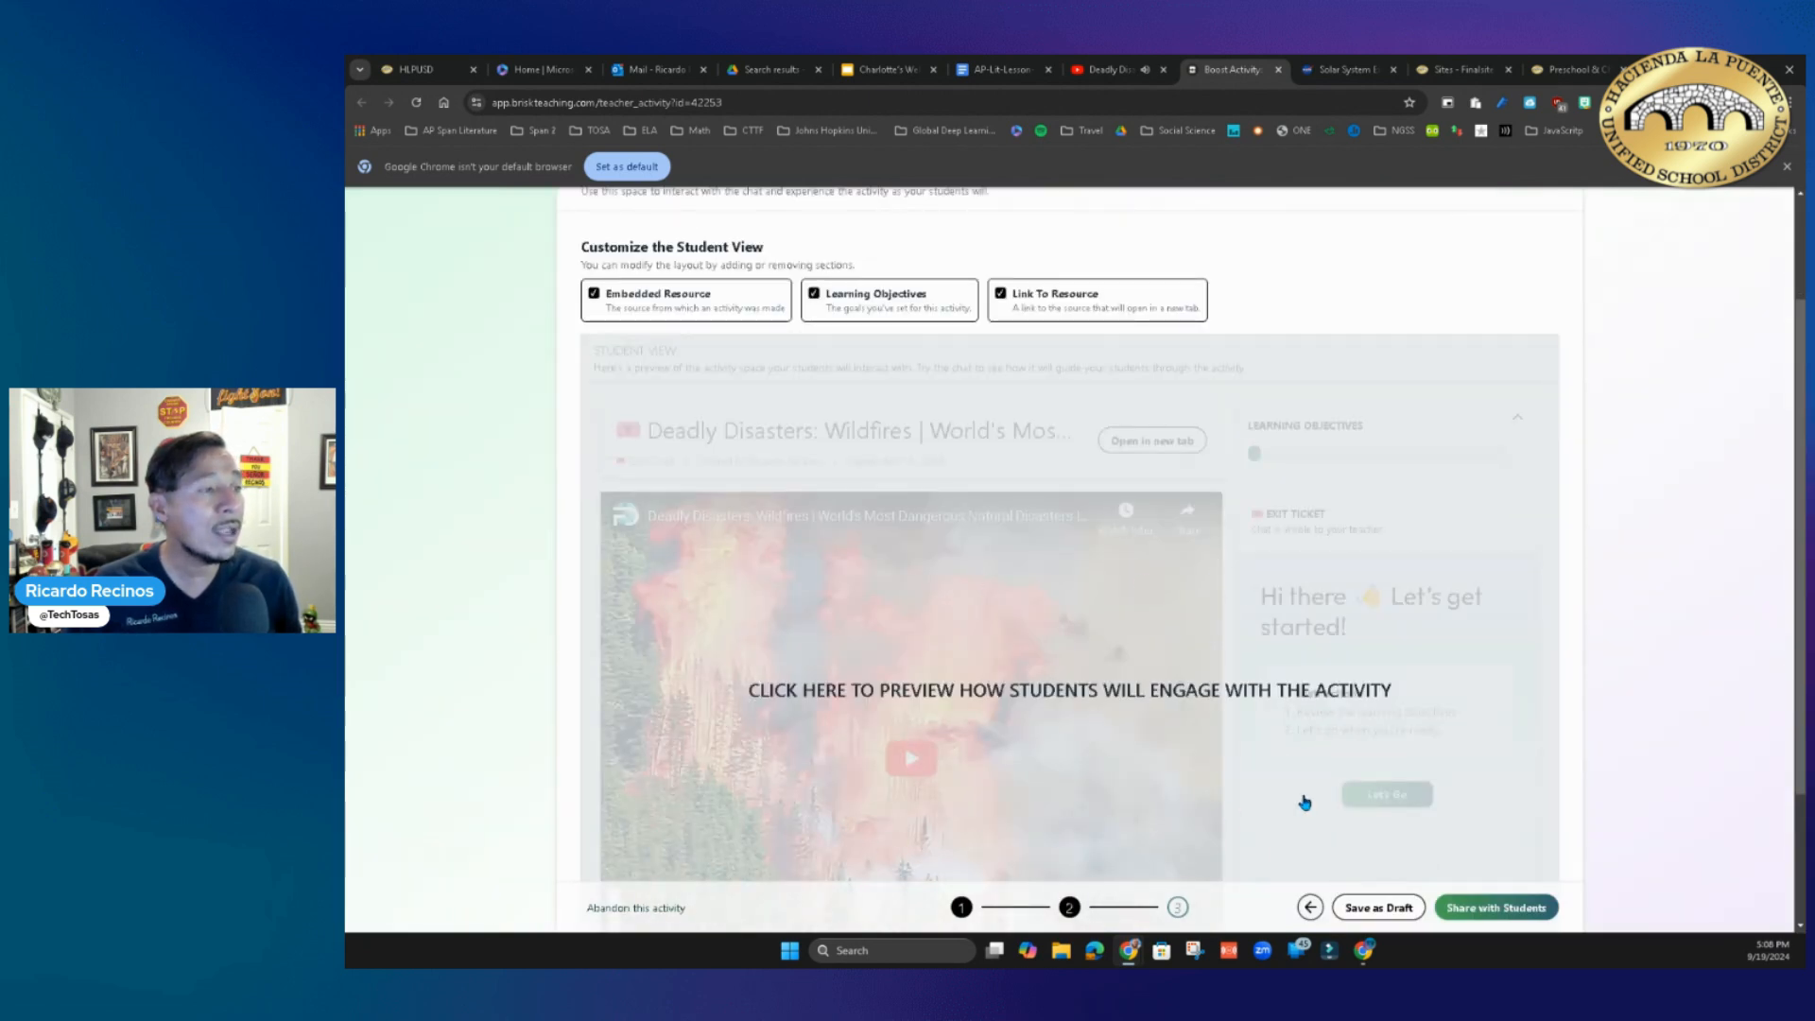
left_click(595, 295)
left_click(595, 295)
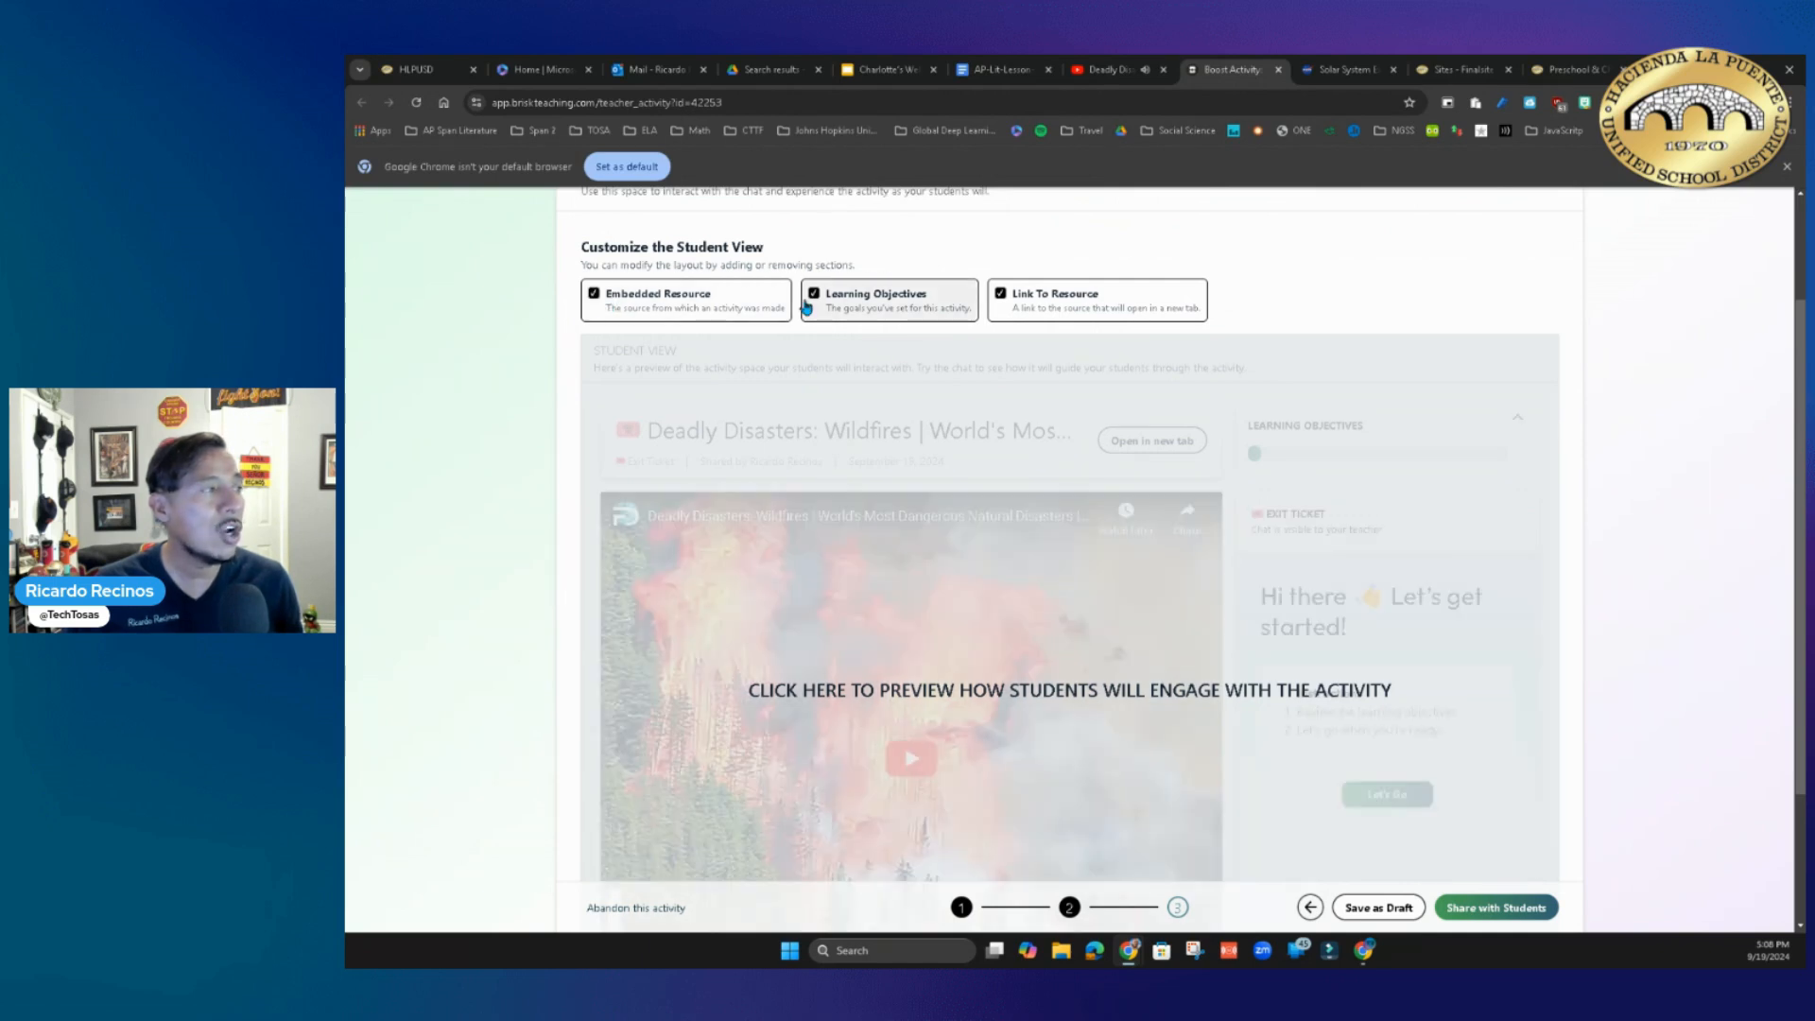
left_click(814, 296)
left_click(814, 297)
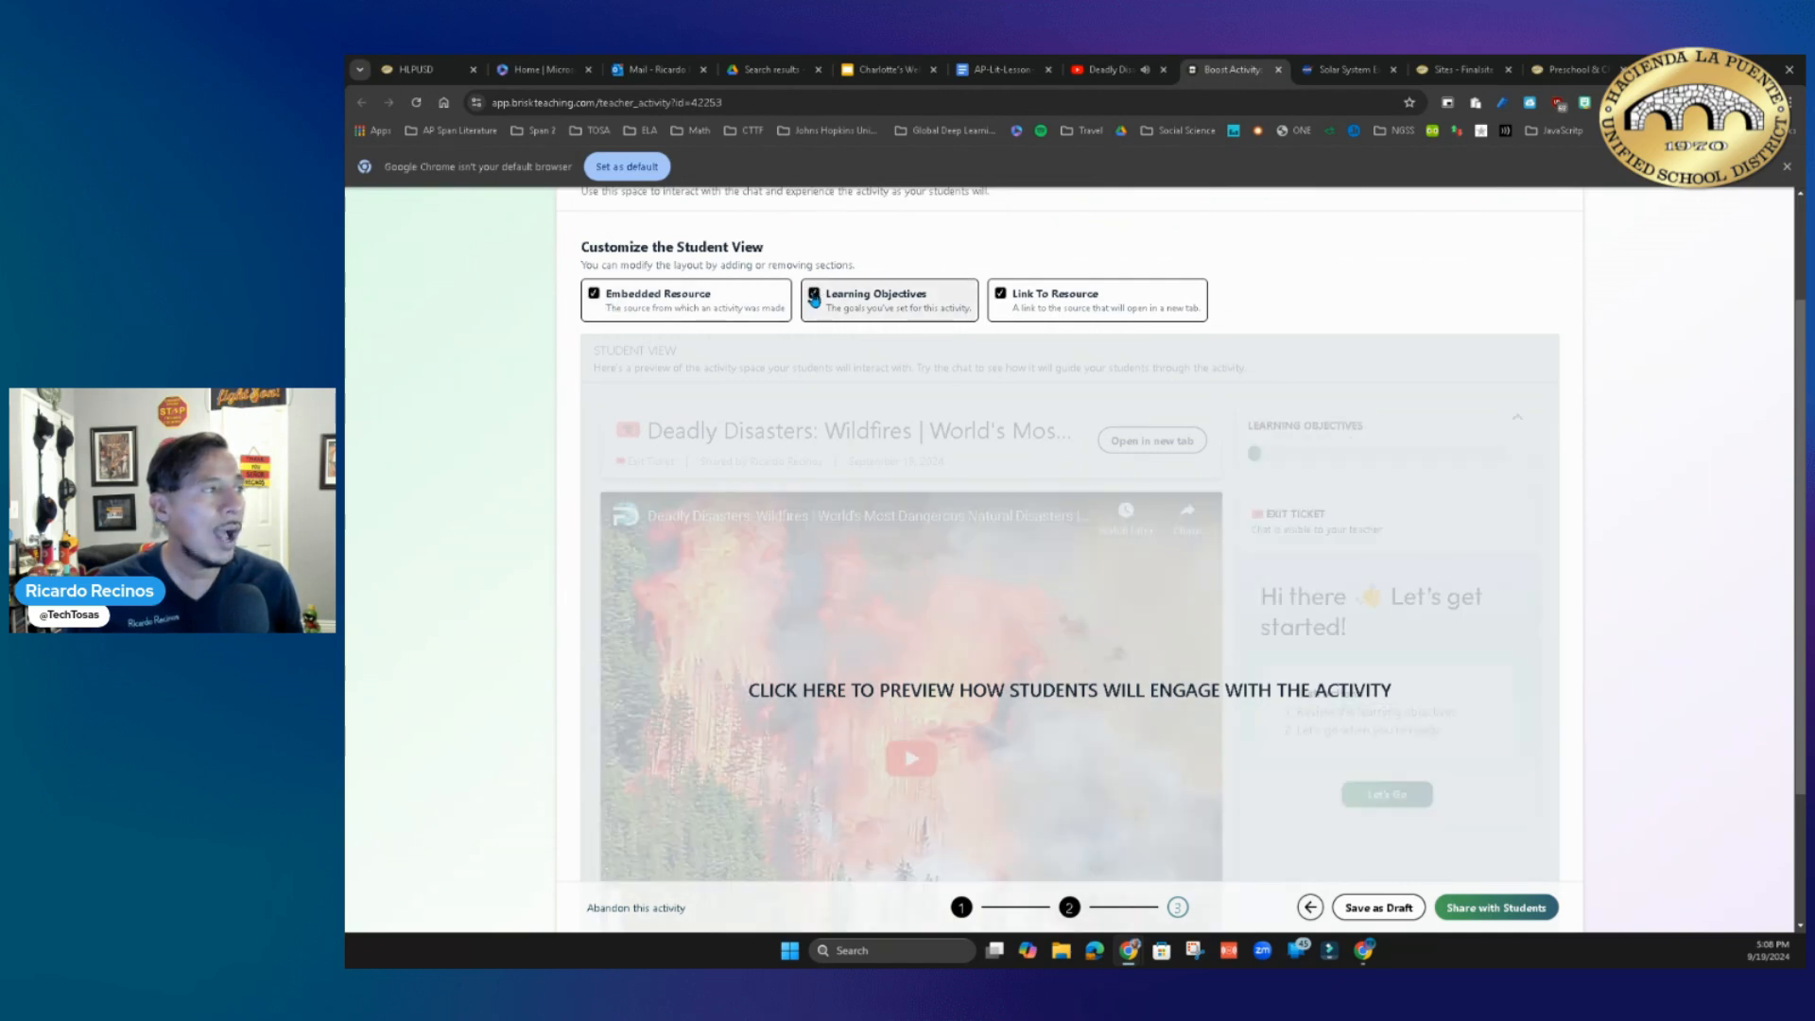
left_click(1002, 295)
left_click(1002, 295)
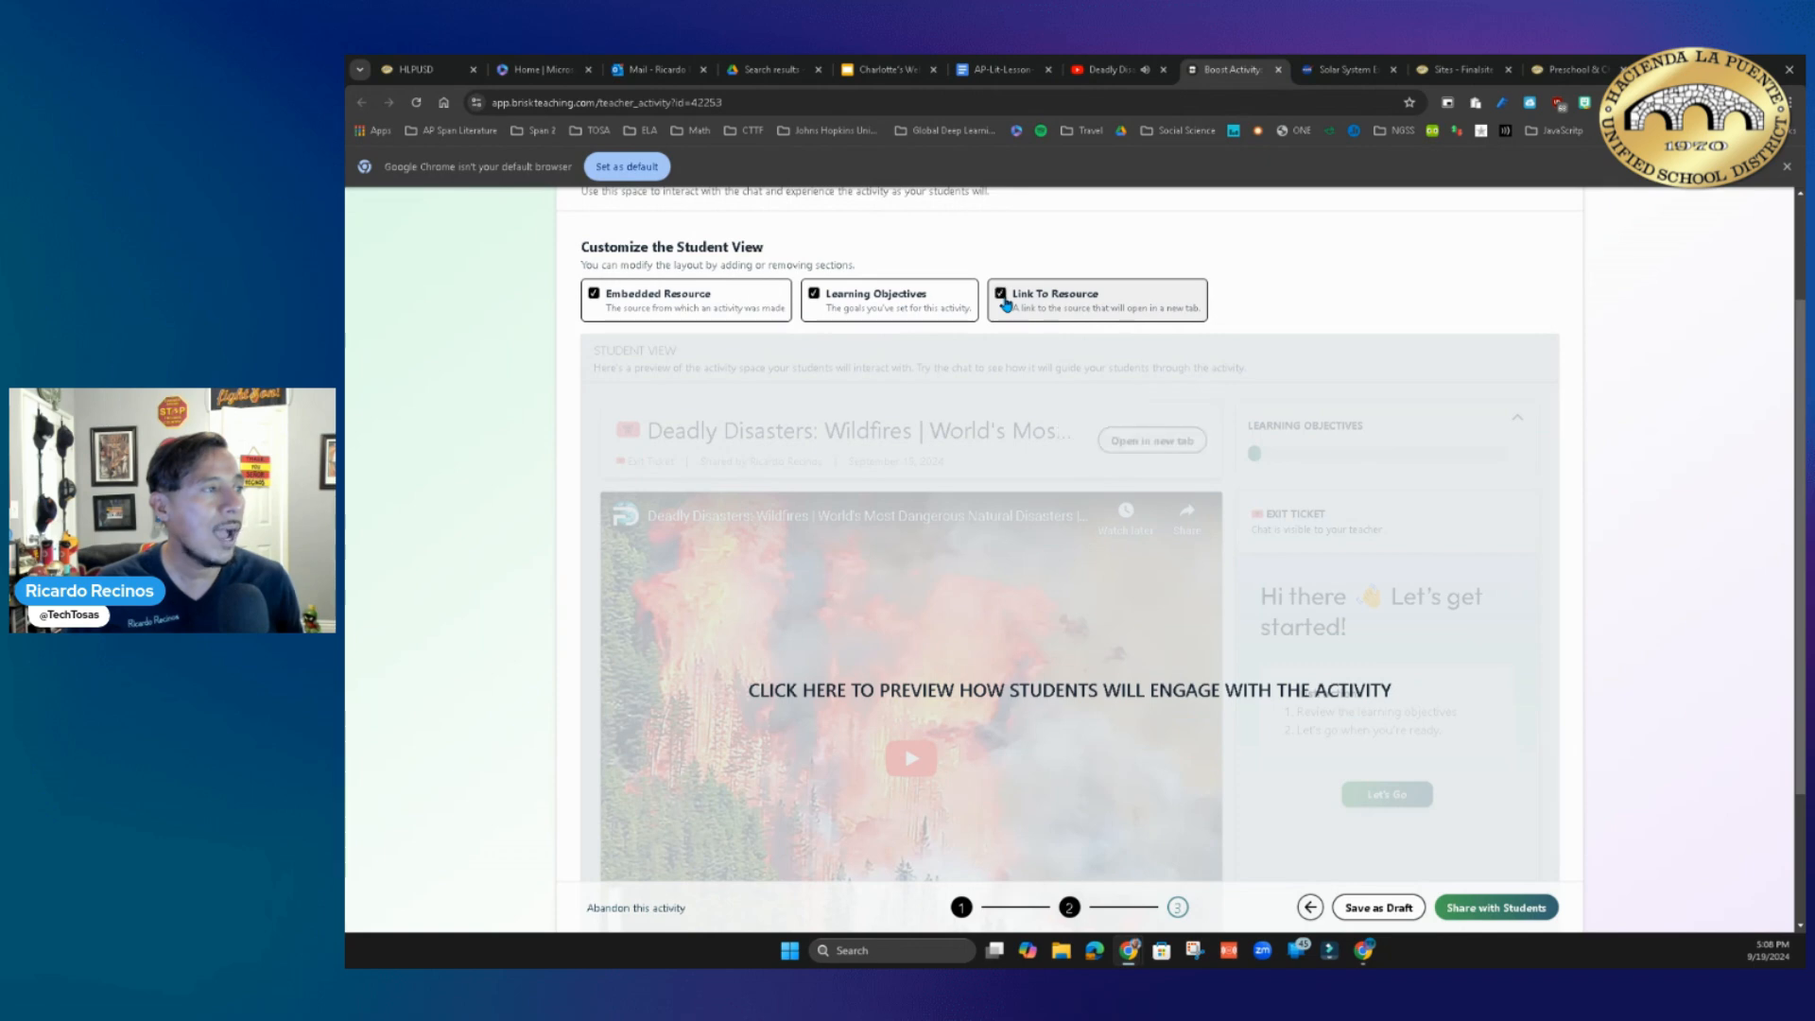
- Open the interactive student preview of the wildfire exit ticket and share the activity with the 3rd Grade Class
scroll(1087, 662, "down", 2)
left_click(979, 547)
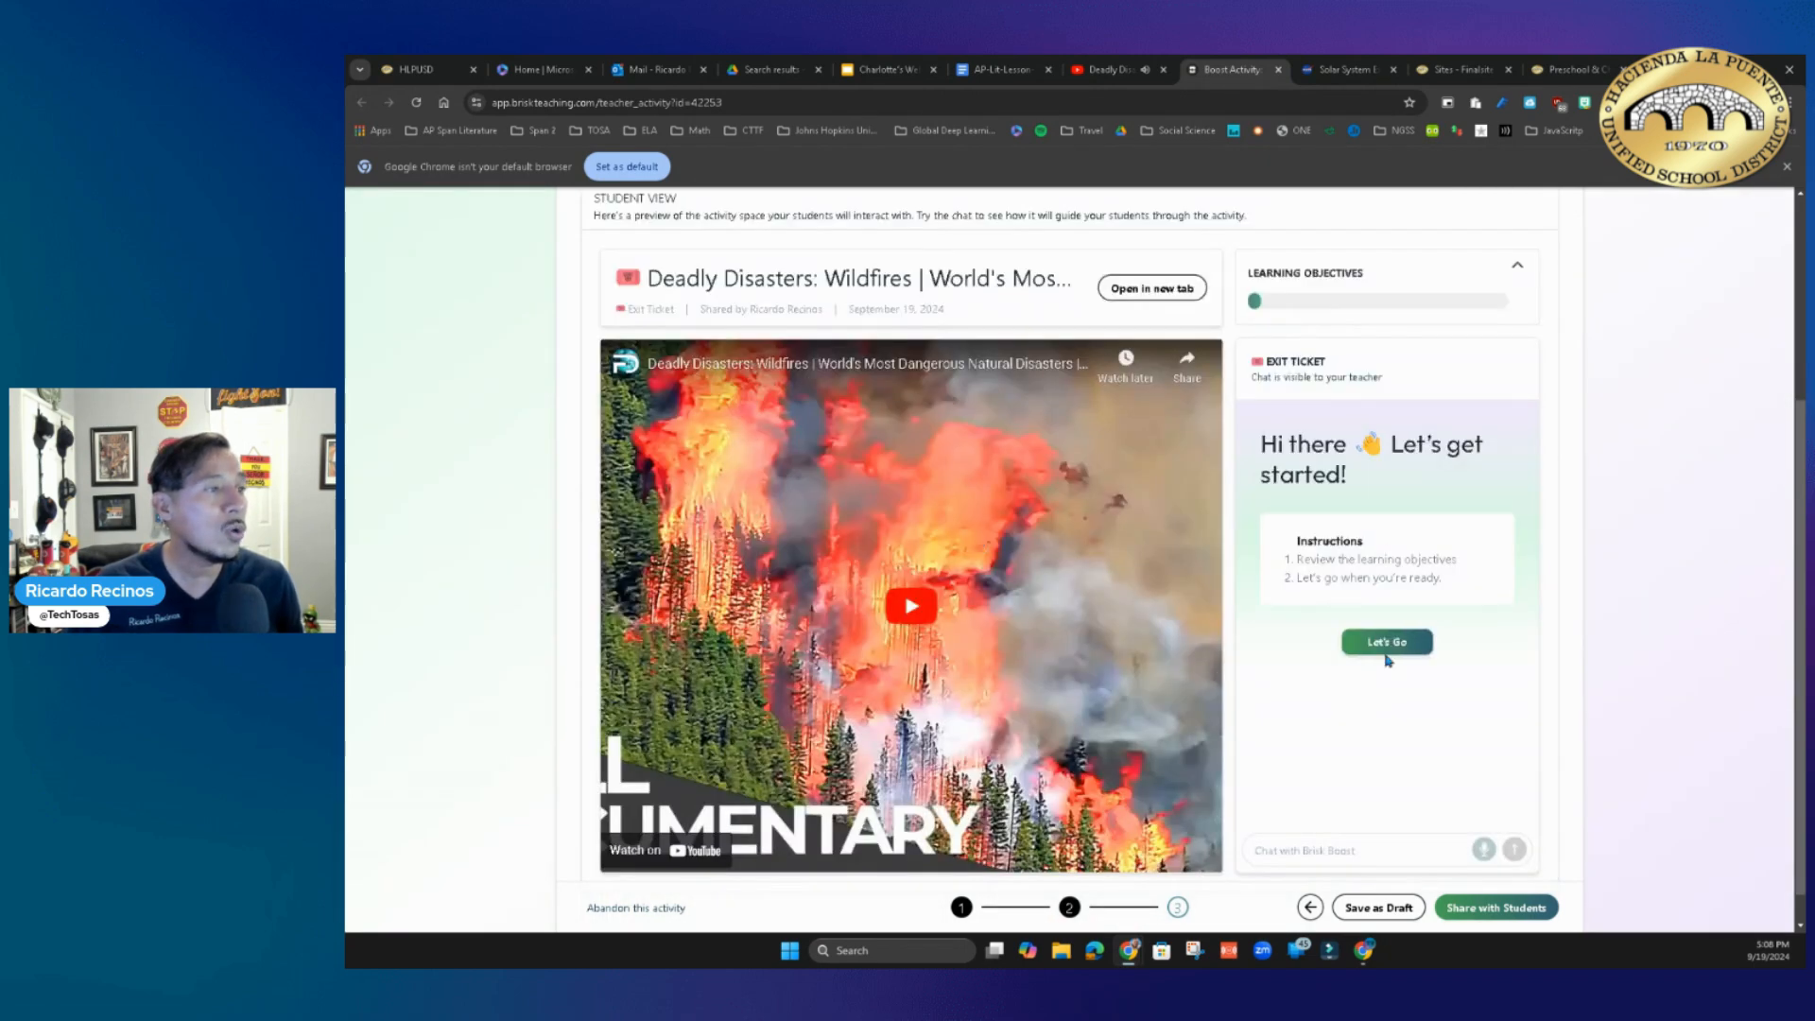
left_click(1532, 910)
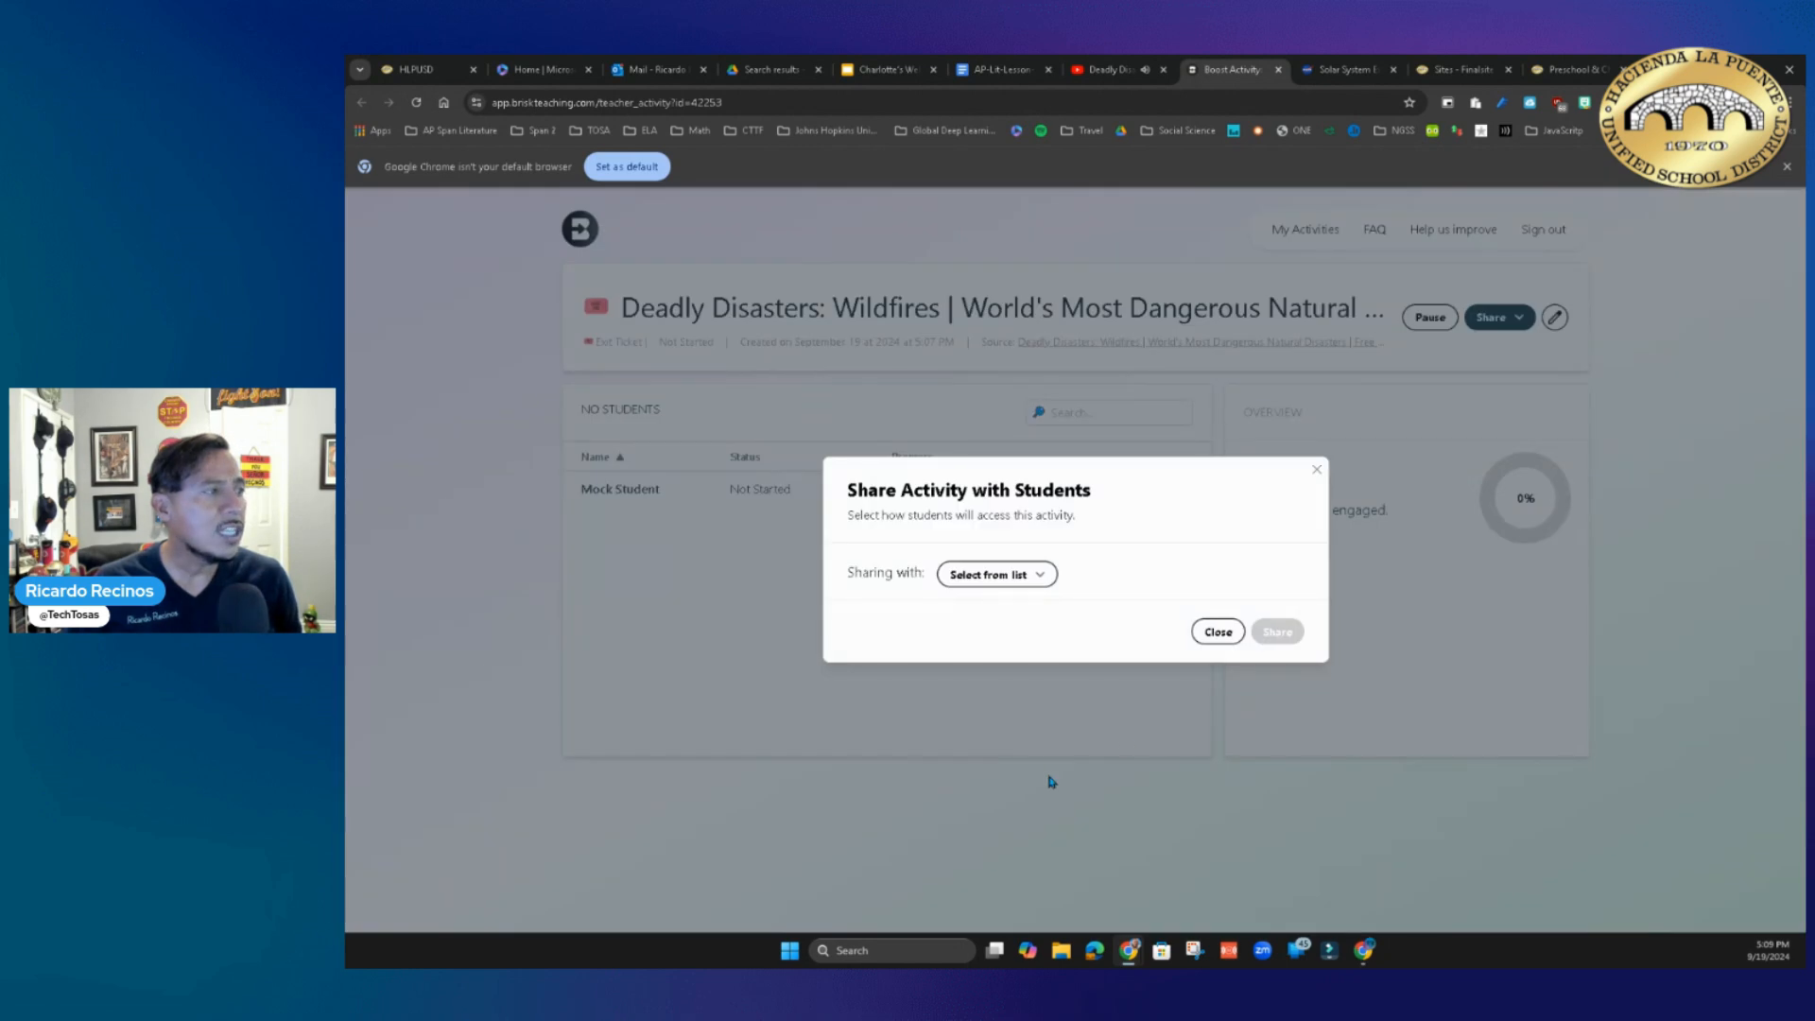
left_click(1021, 577)
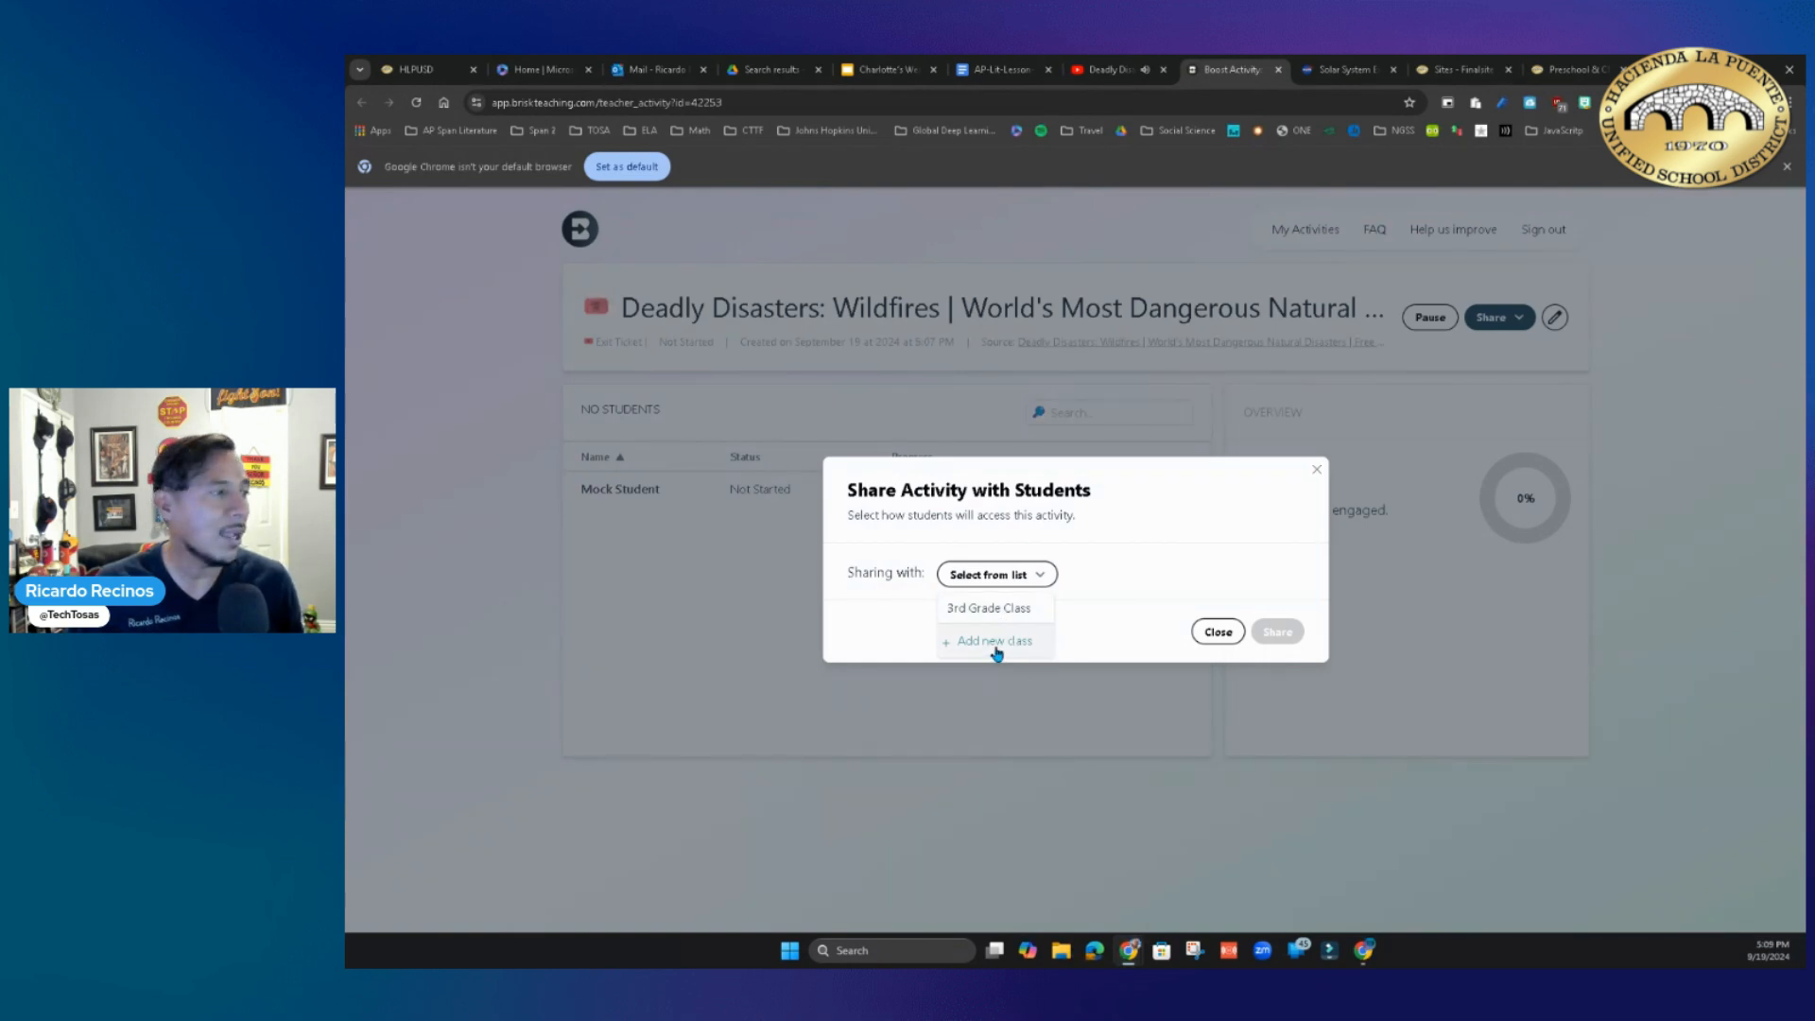
left_click(989, 608)
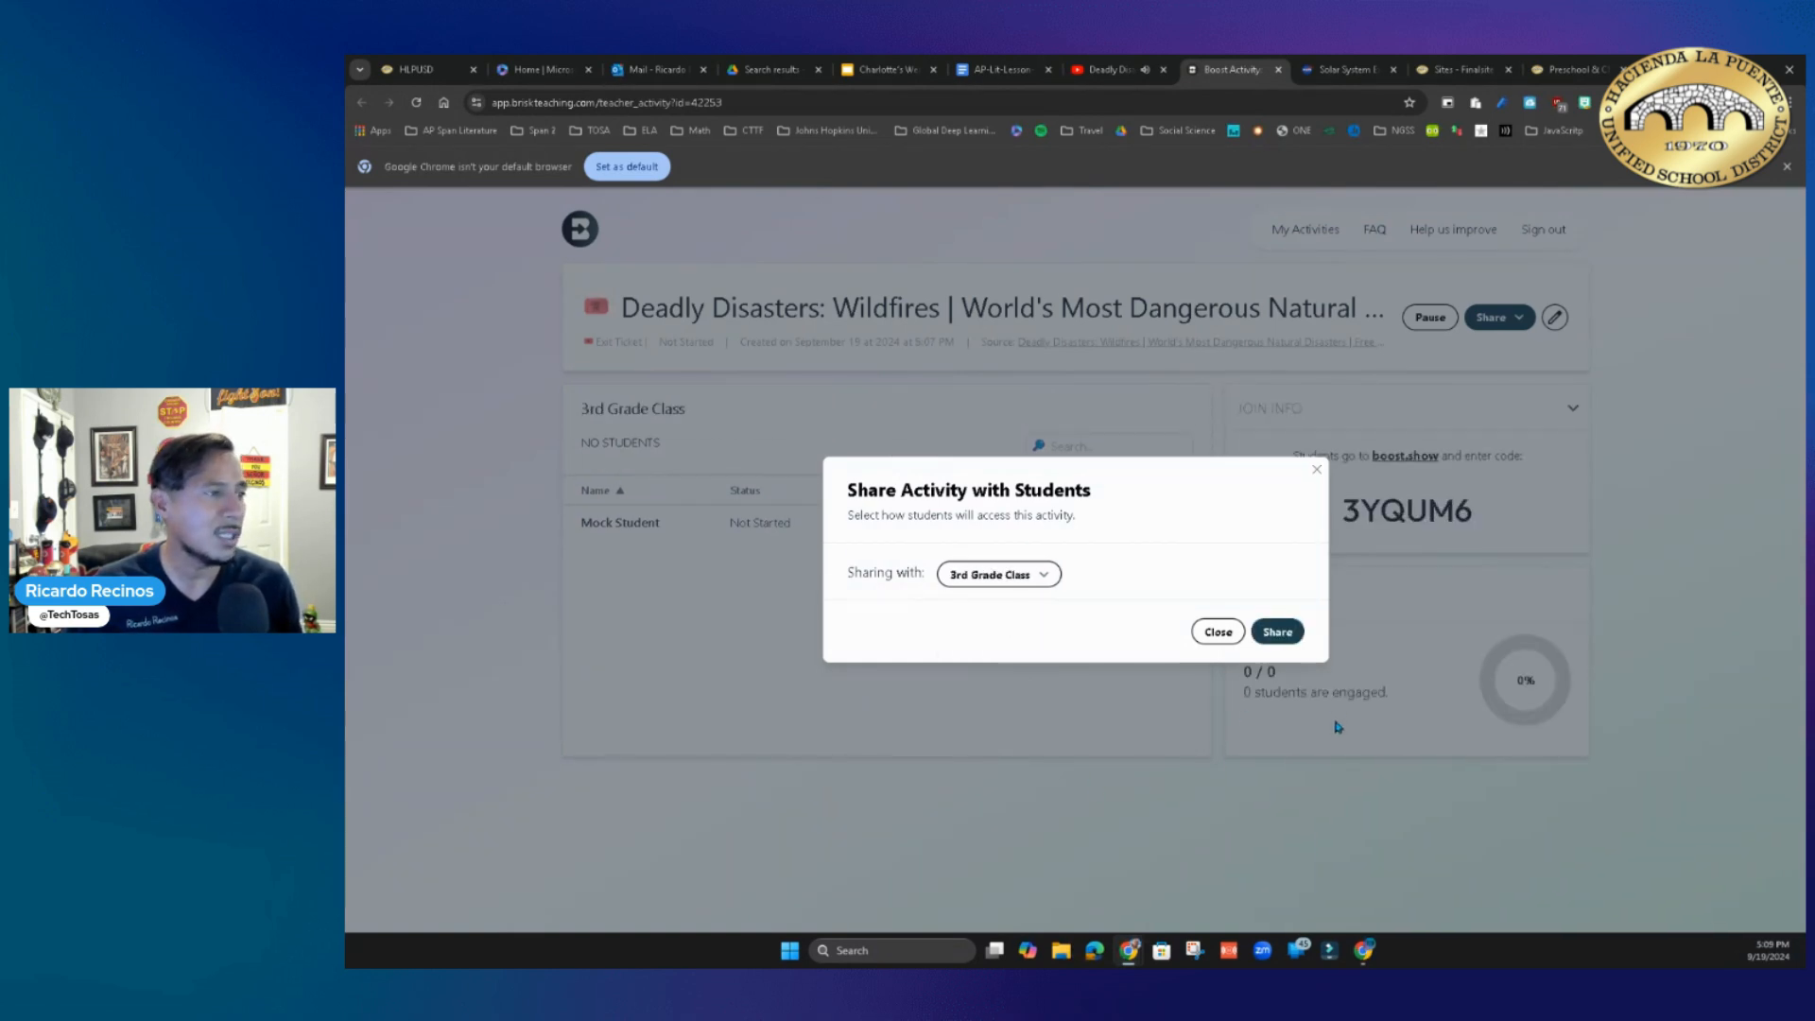
left_click(1279, 633)
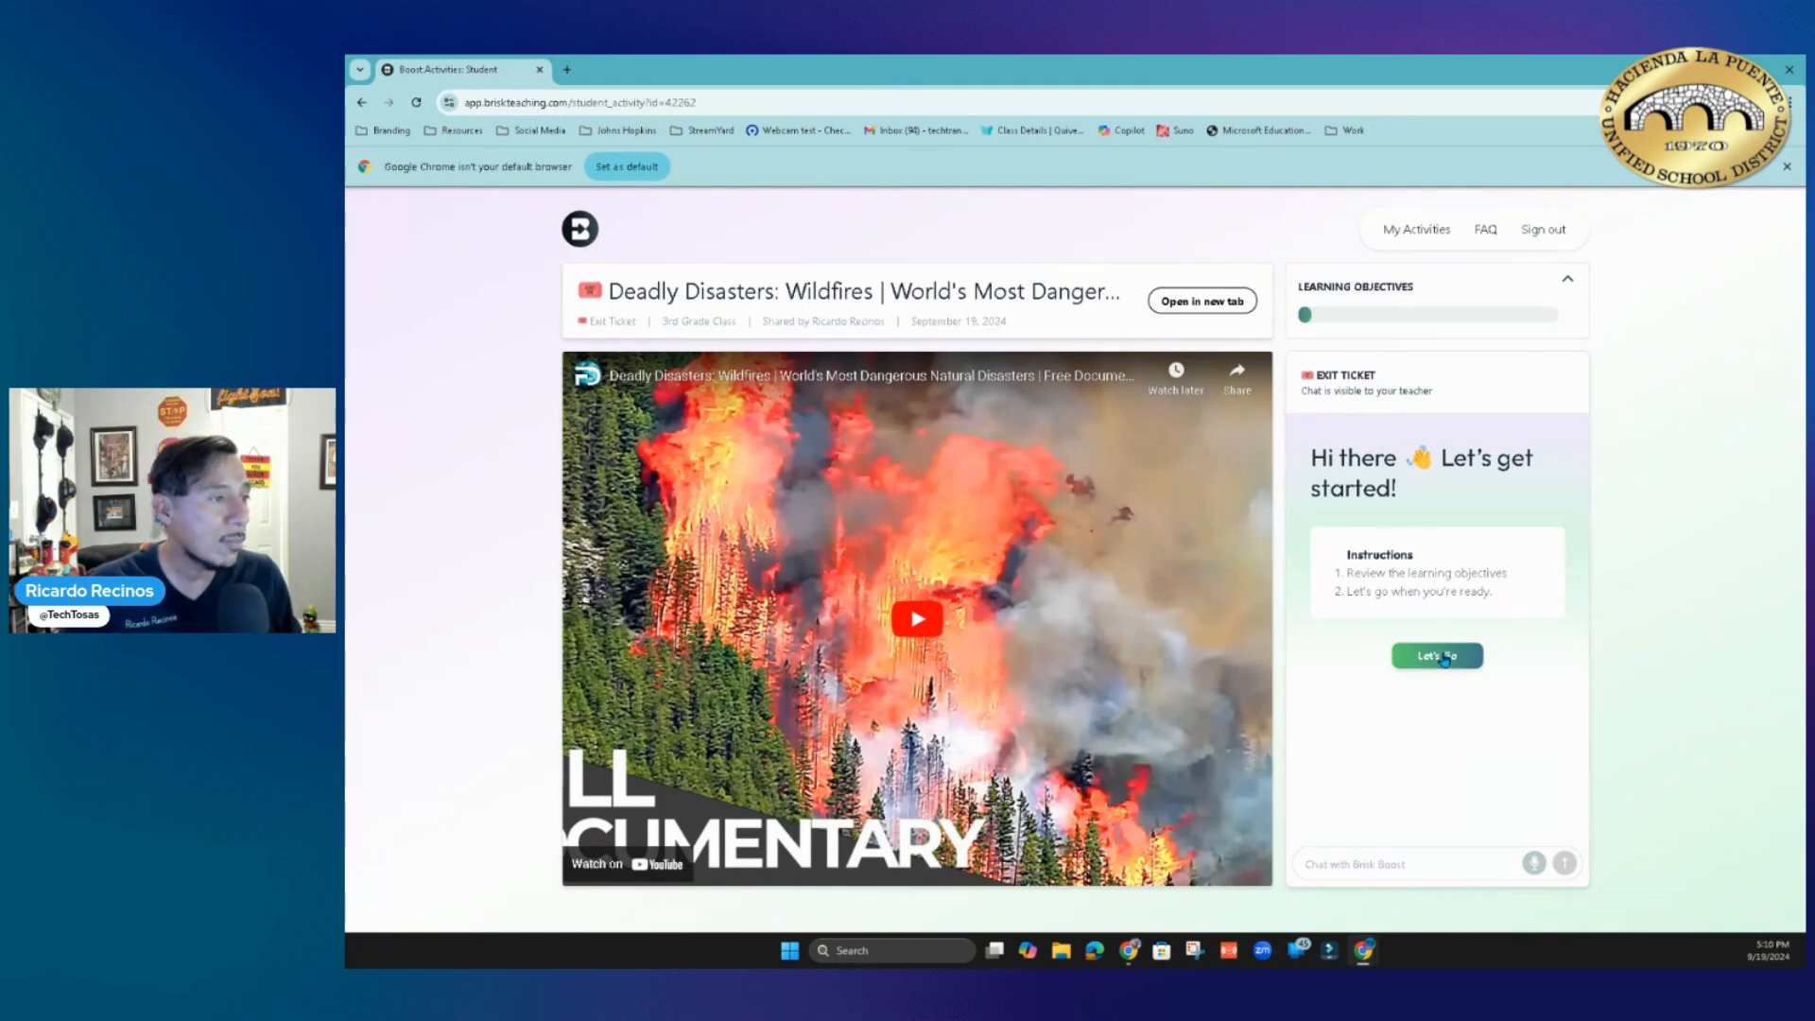
- Start the exit ticket chat in the student view and answer the first wildfire question with "campfires"
left_click(1402, 652)
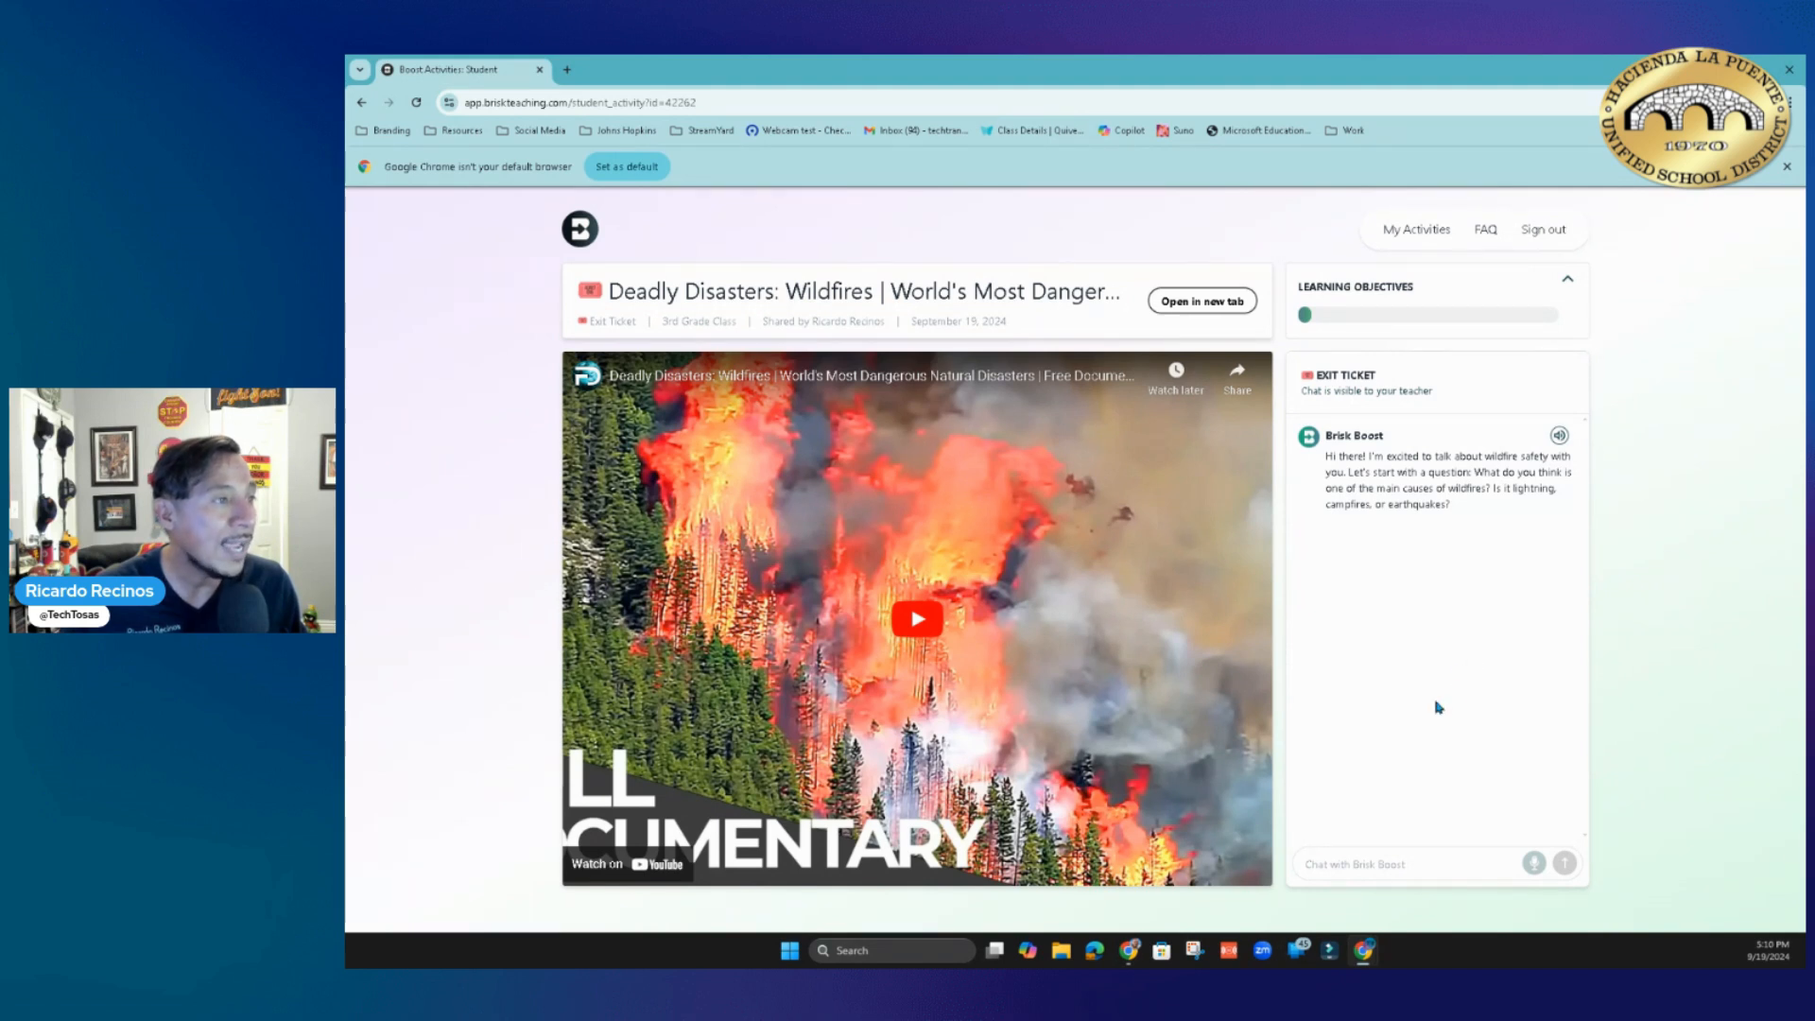
left_click(1396, 863)
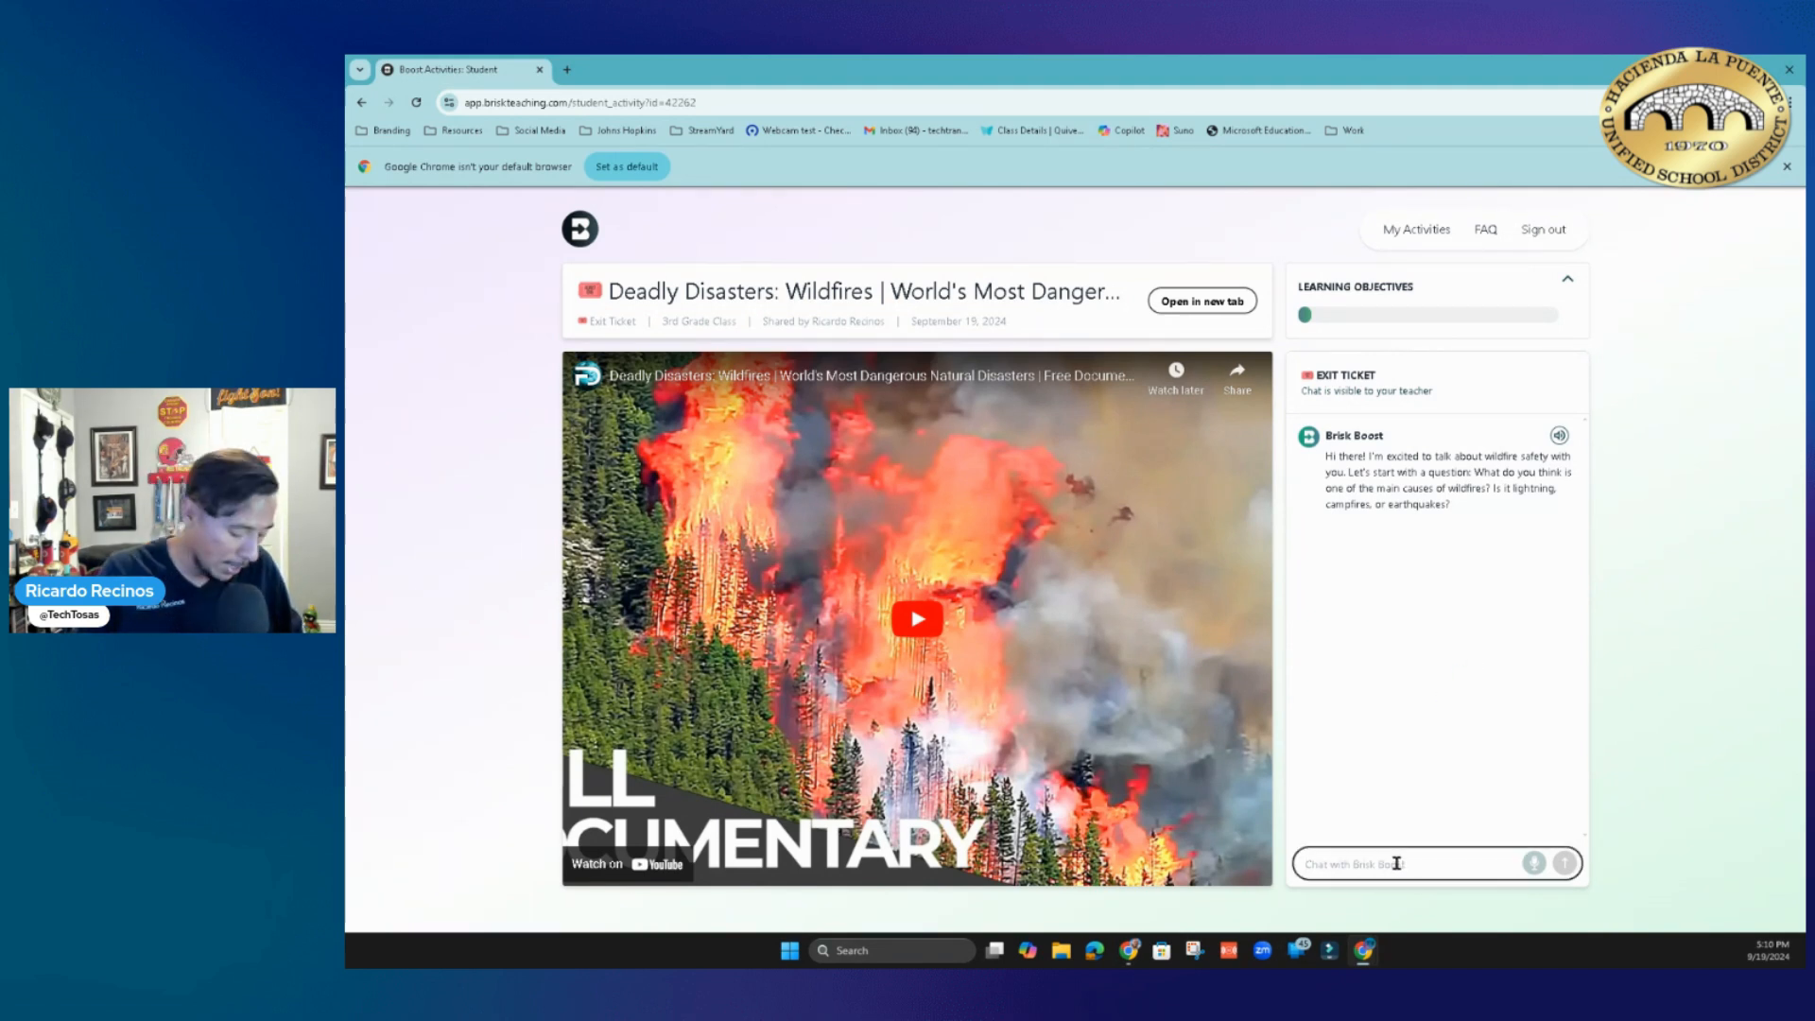
type("campfires")
key("Return")
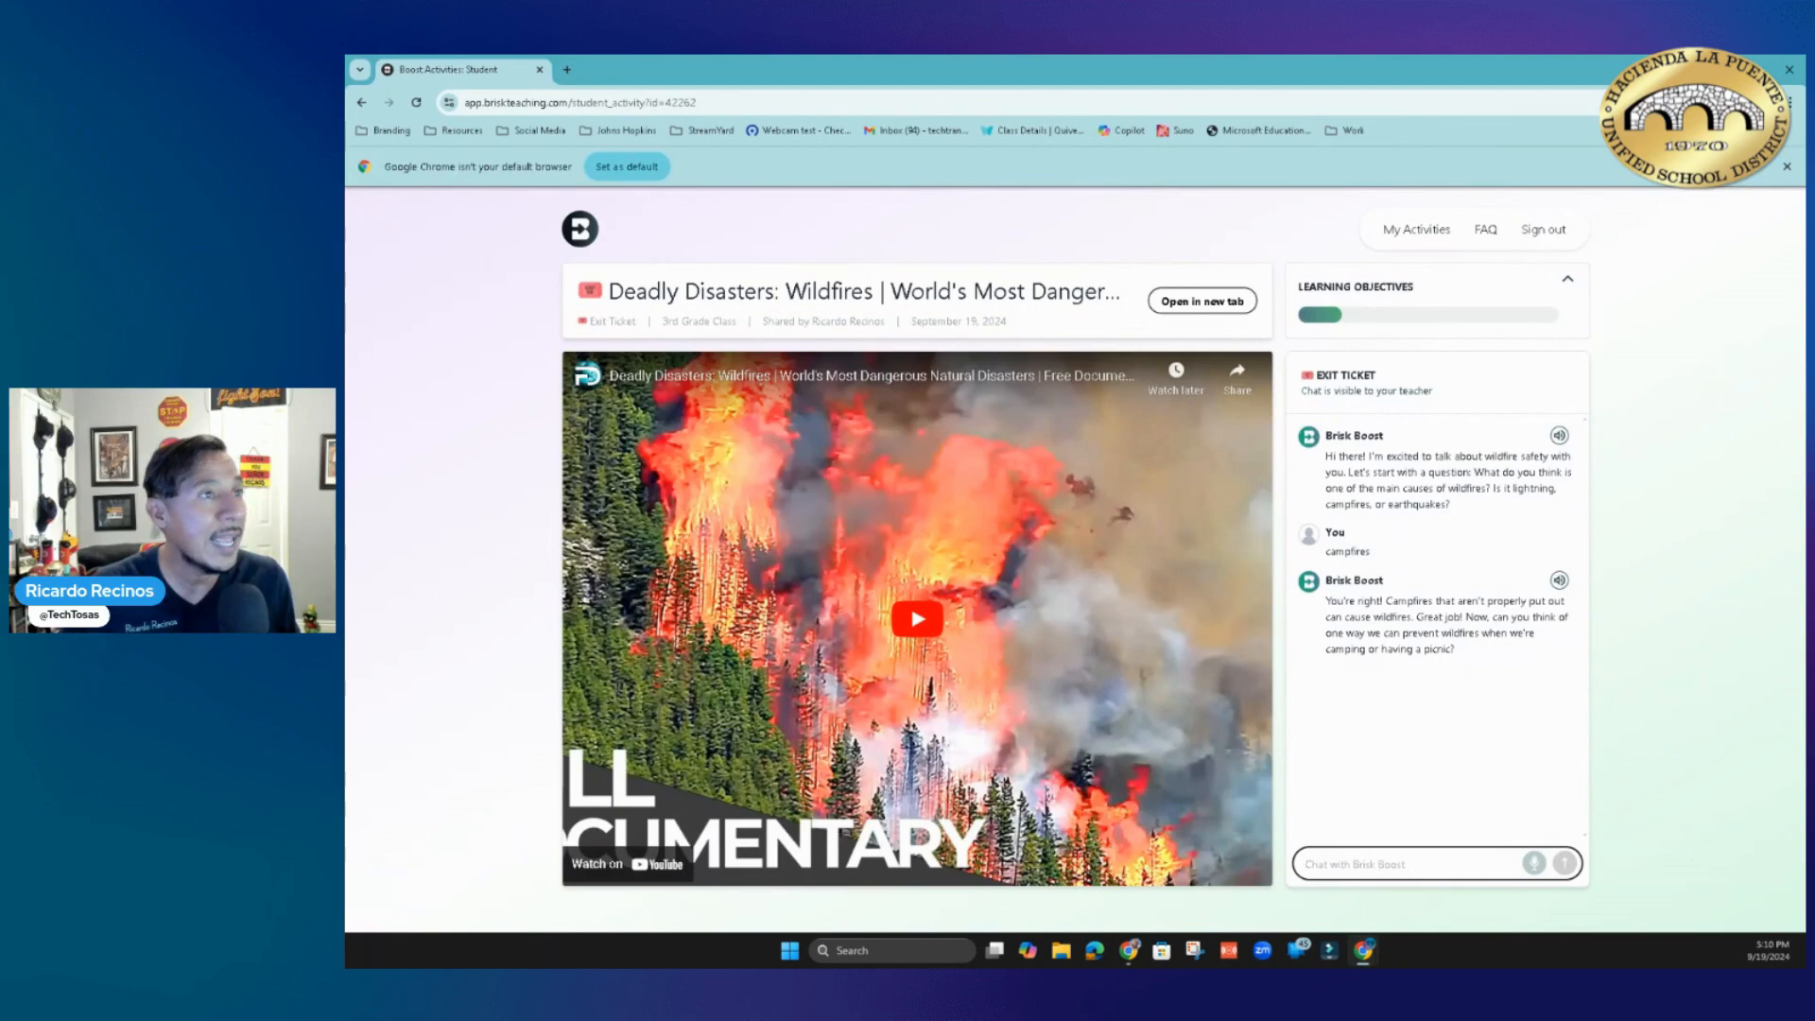
- Switch to the teacher dashboard, view the engaged student's exit ticket chat and close it
key("alt+Tab")
left_click(1407, 391)
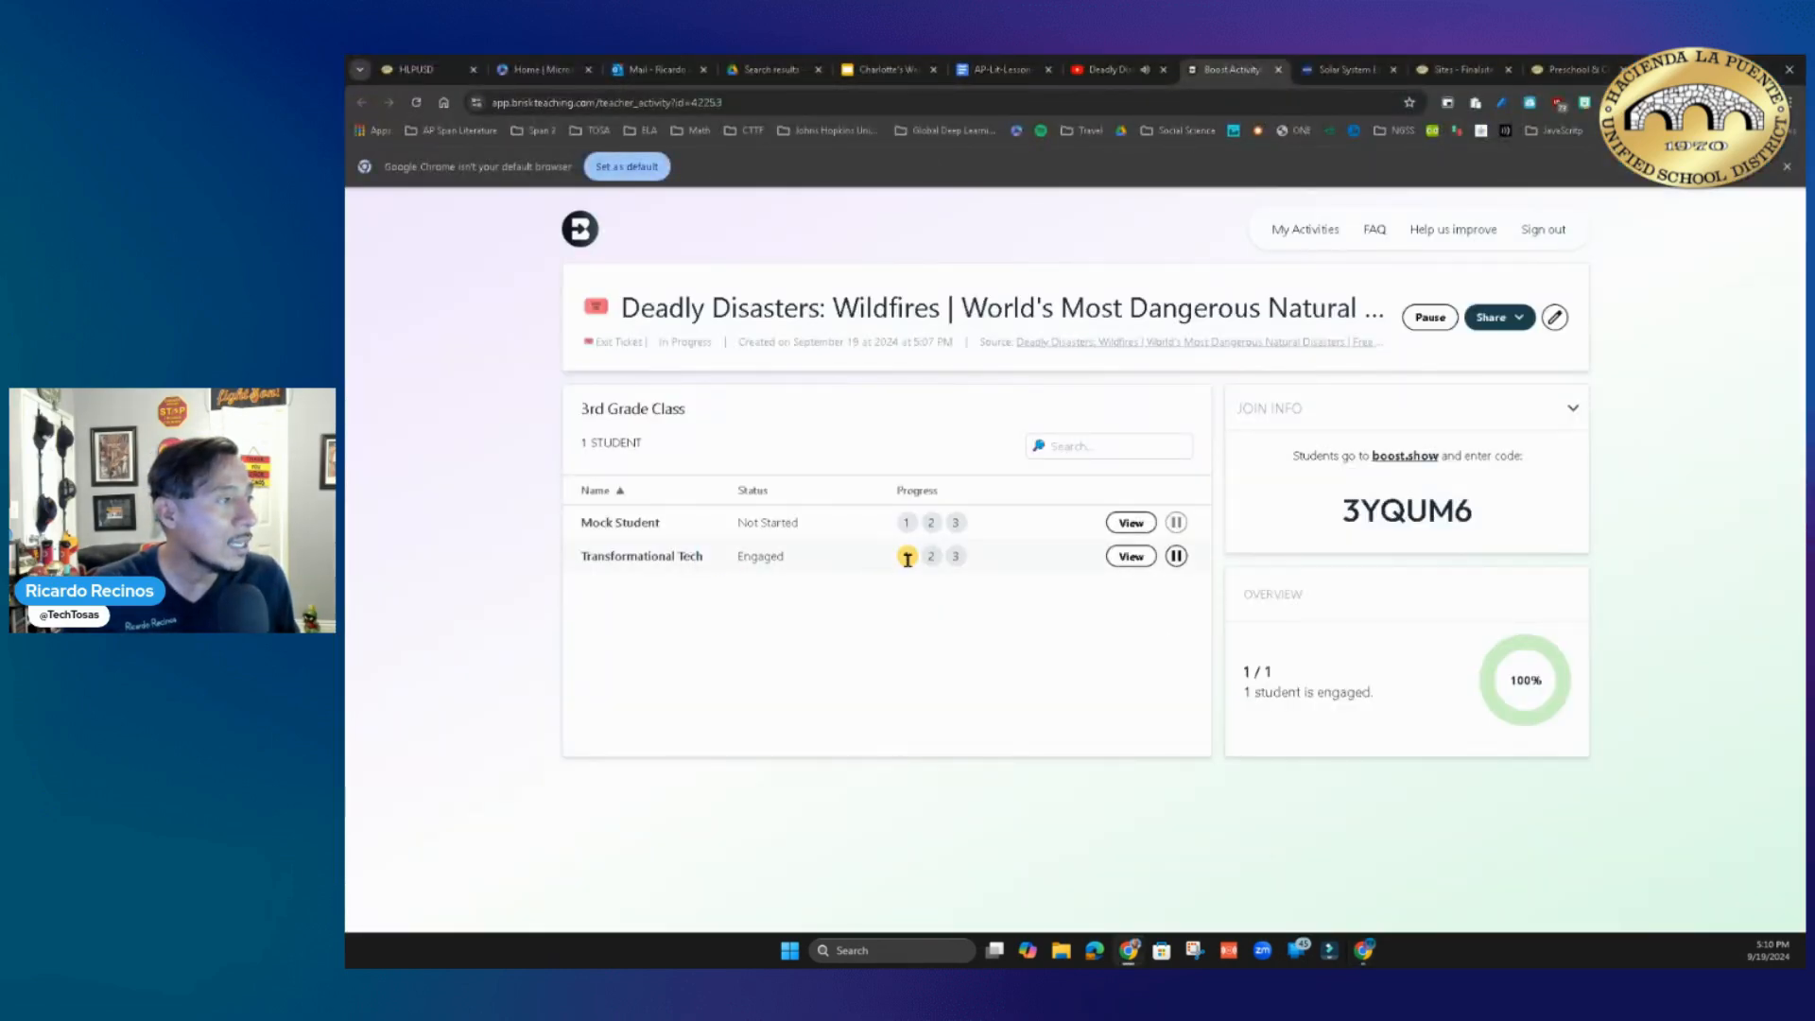
left_click(1130, 556)
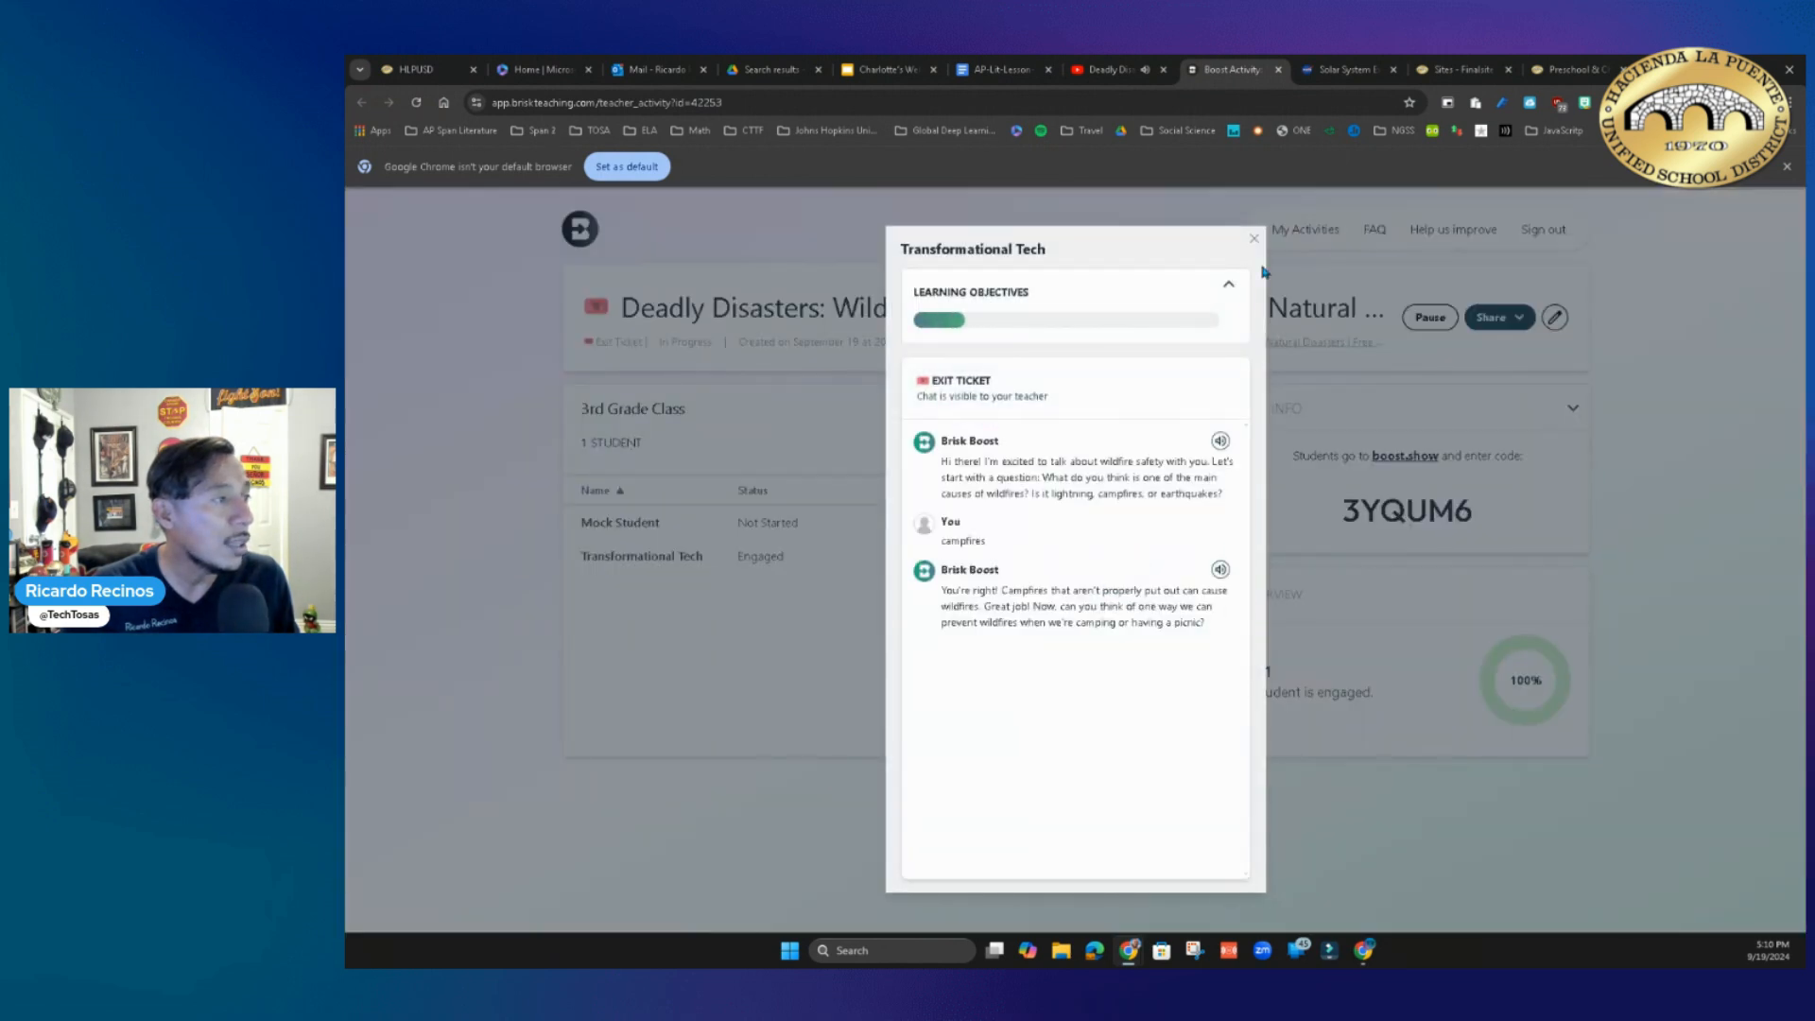
left_click(1253, 240)
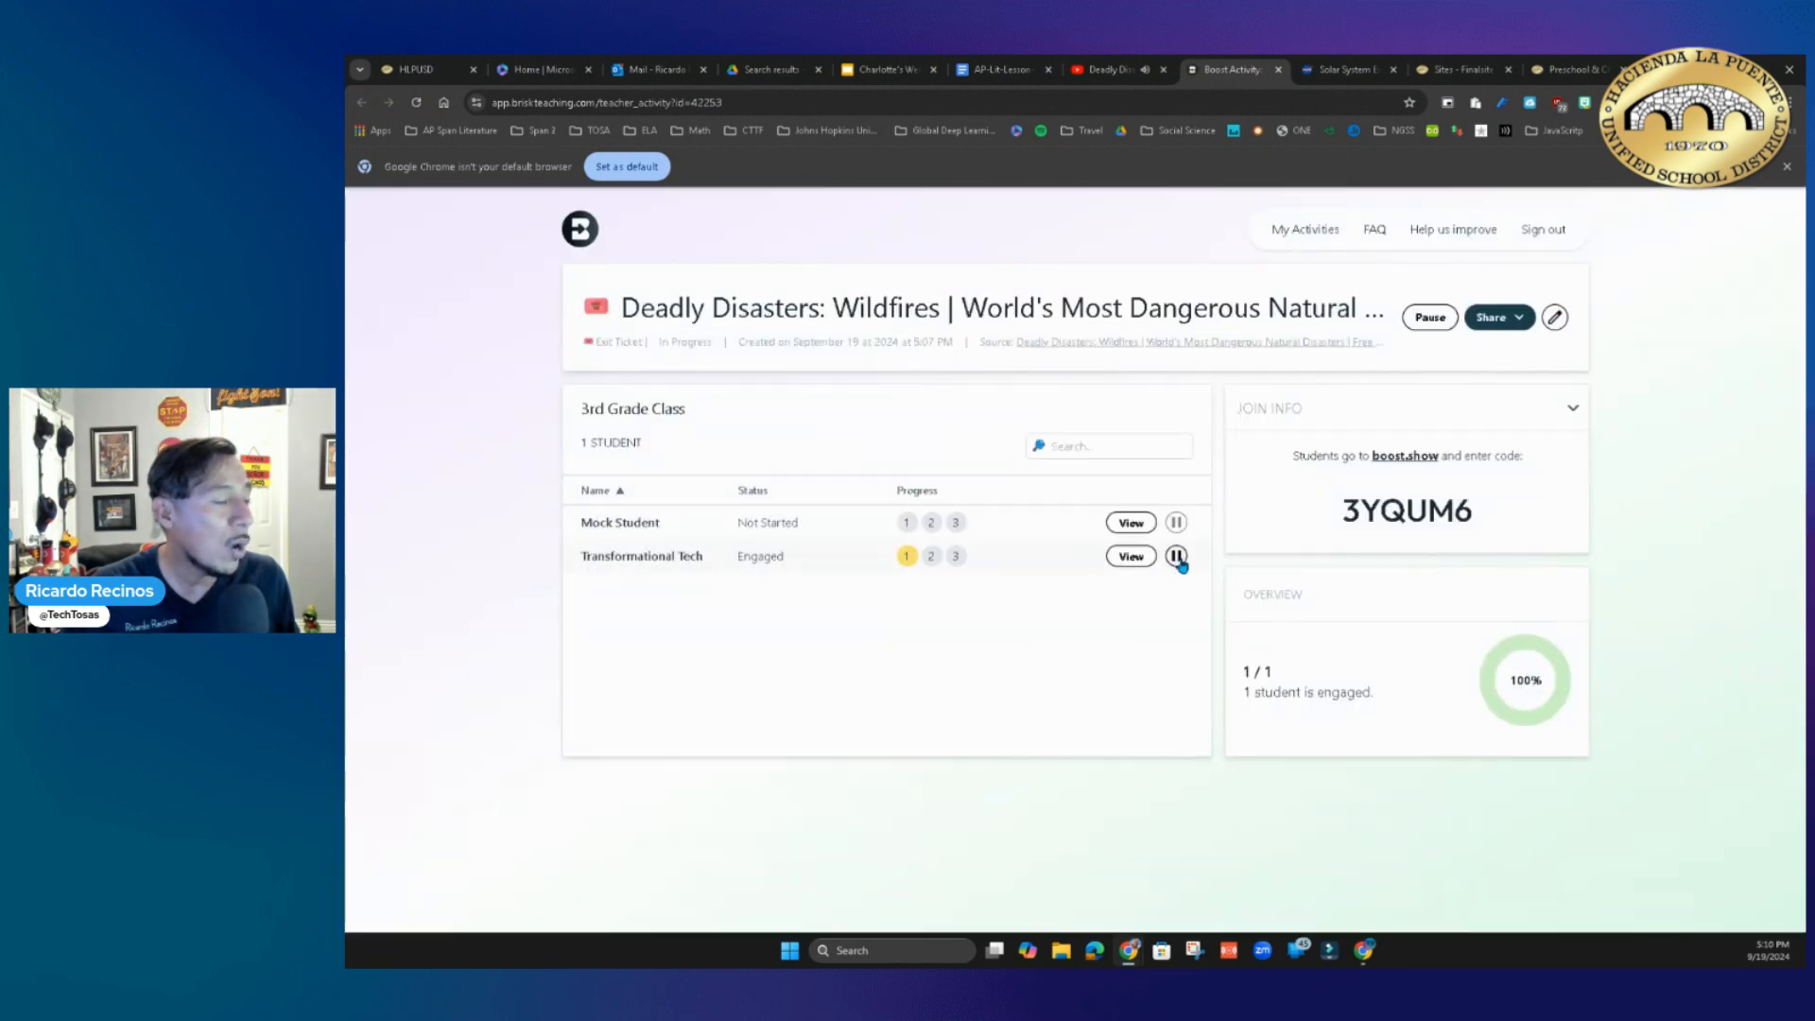